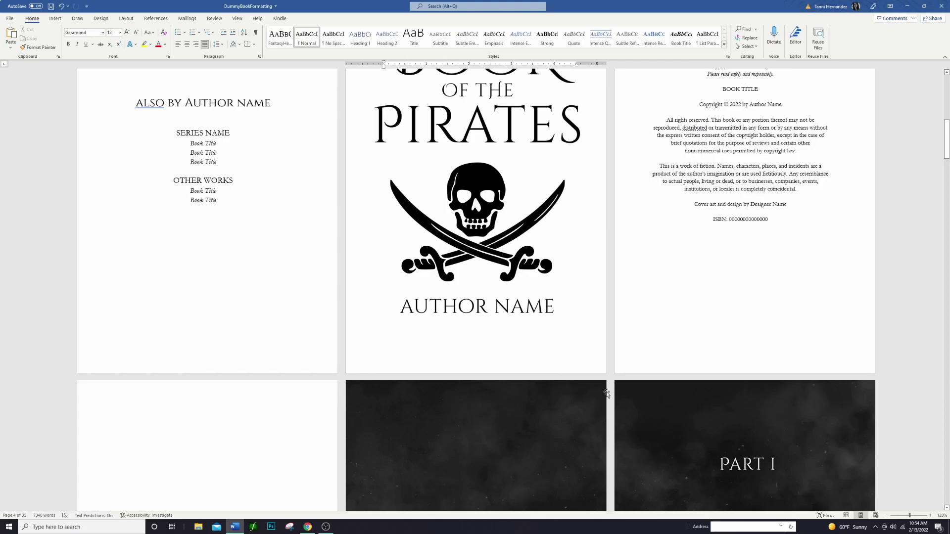
- Look through the manuscript from the front matter to the start of Chapter 2, checking how each chapter begins
{"action": "scroll", "coordinate": [599, 416], "scroll_direction": "down", "scroll_amount": 5}
{"action": "scroll", "coordinate": [603, 428], "scroll_direction": "down", "scroll_amount": 8}
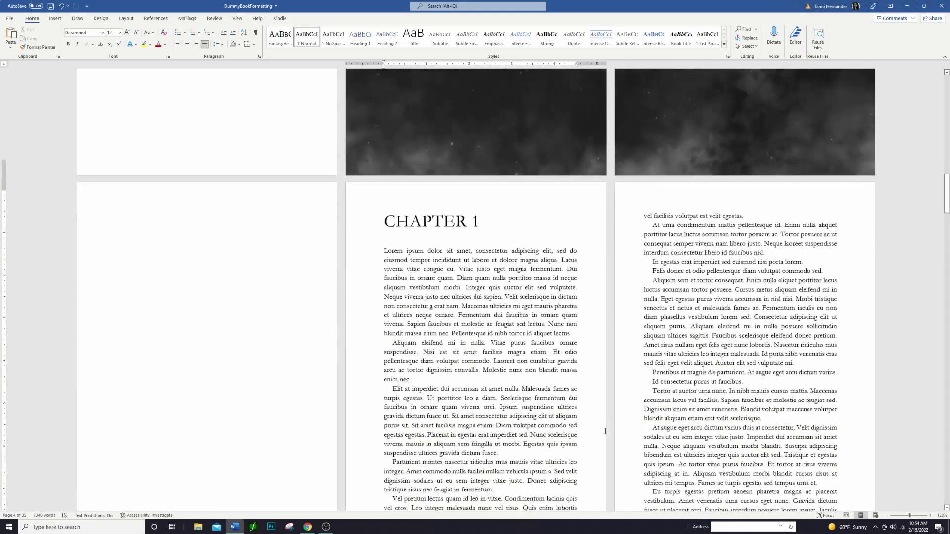
{"action": "scroll", "coordinate": [605, 423], "scroll_direction": "down", "scroll_amount": 3}
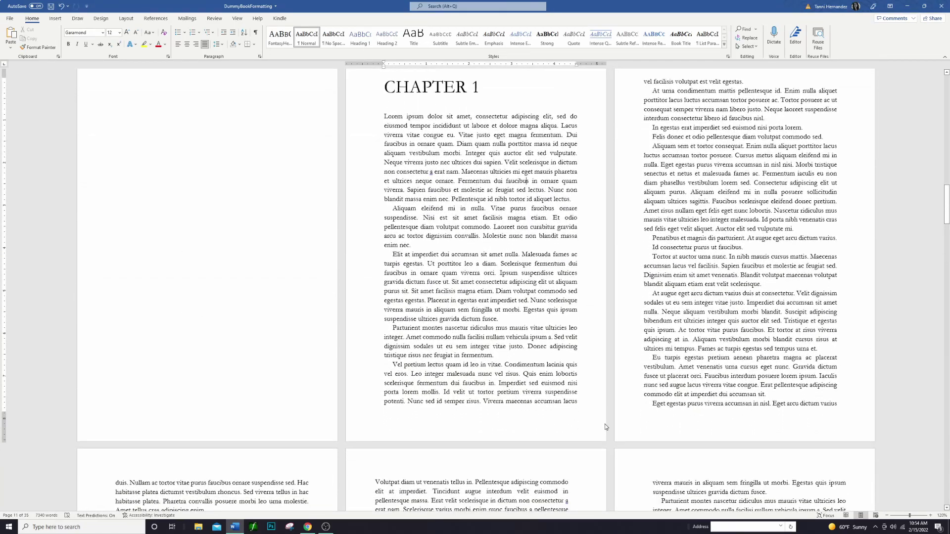
{"action": "scroll", "coordinate": [602, 429], "scroll_direction": "down", "scroll_amount": 5}
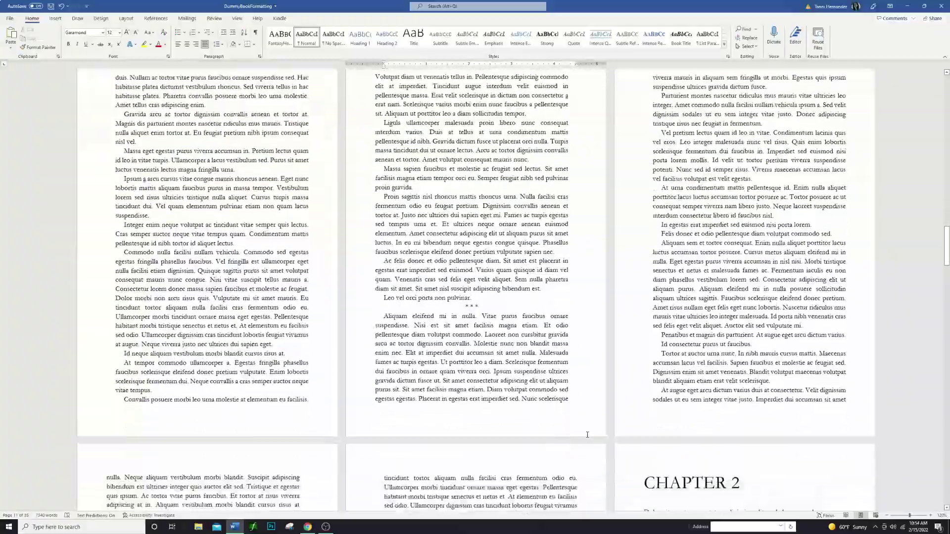
{"action": "scroll", "coordinate": [590, 430], "scroll_direction": "down", "scroll_amount": 5}
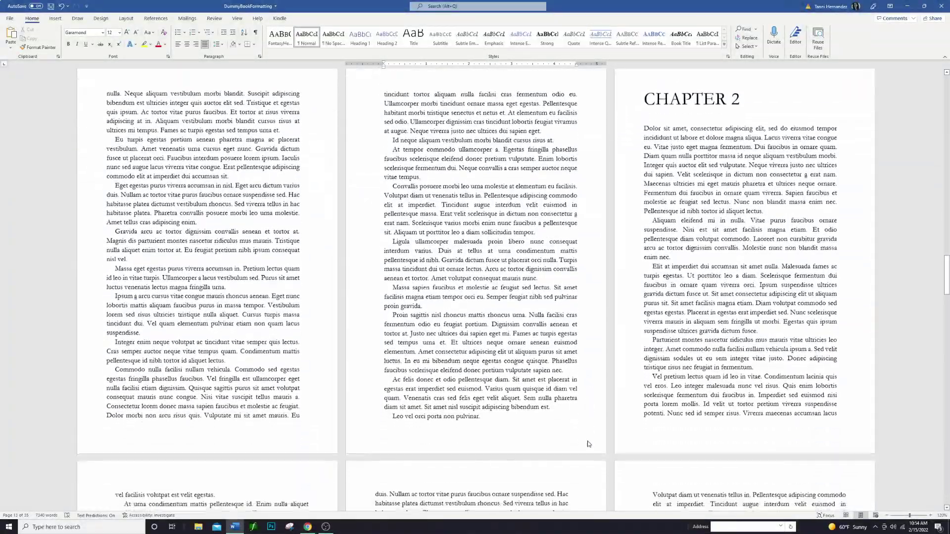
{"action": "scroll", "coordinate": [581, 433], "scroll_direction": "up", "scroll_amount": 5}
{"action": "scroll", "coordinate": [581, 431], "scroll_direction": "up", "scroll_amount": 10}
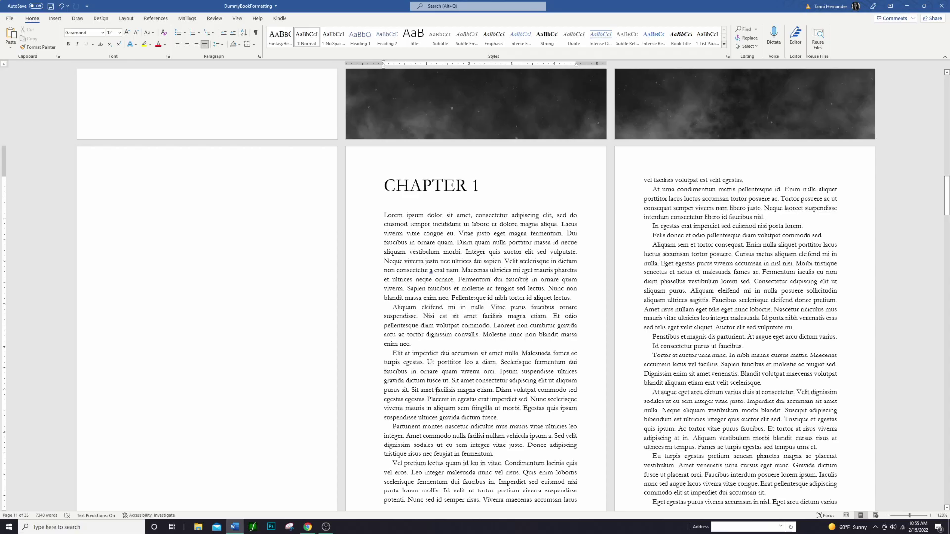
{"action": "scroll", "coordinate": [443, 400], "scroll_direction": "down", "scroll_amount": 5}
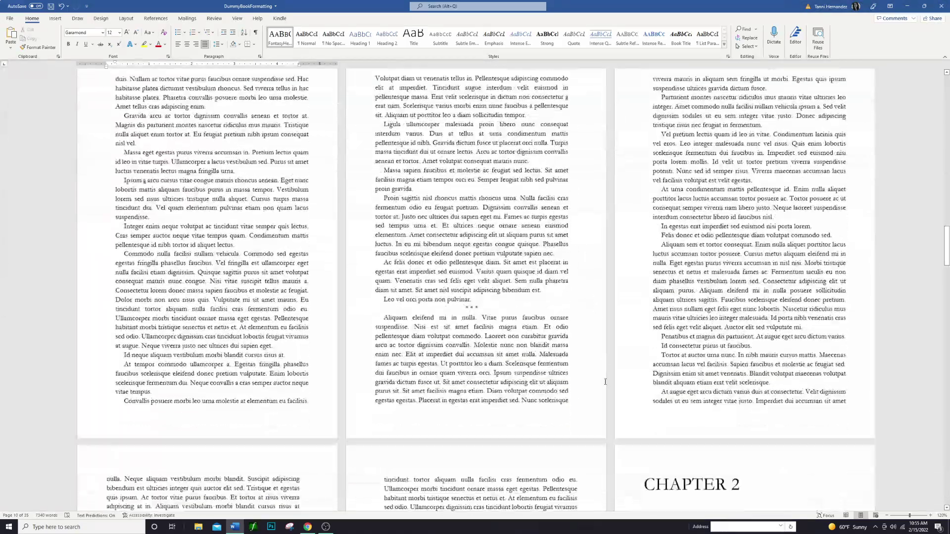
{"action": "scroll", "coordinate": [603, 392], "scroll_direction": "down", "scroll_amount": 5}
{"action": "scroll", "coordinate": [487, 445], "scroll_direction": "up", "scroll_amount": 2}
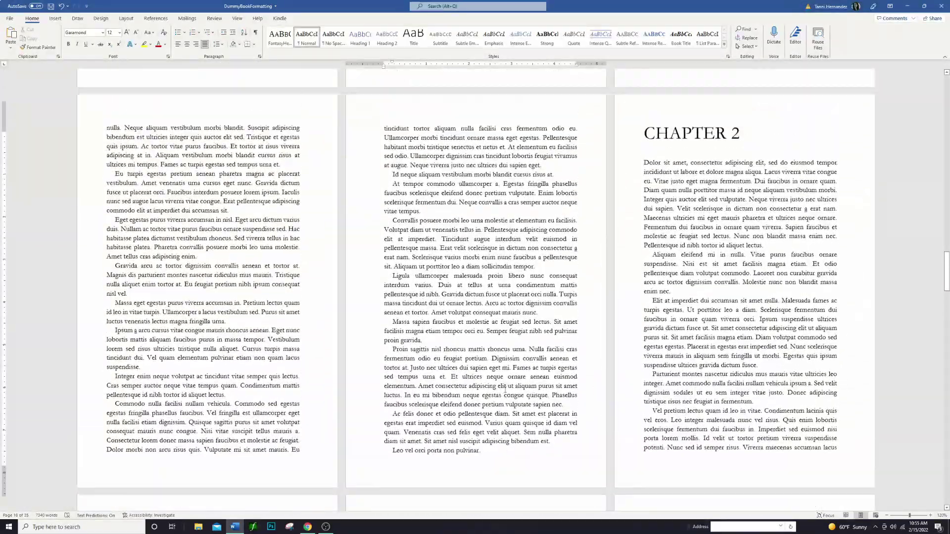
- Delete the "Ligula ullamcorper" and "Massa sapien" paragraphs near the end of Chapter 1
{"action": "left_click", "coordinate": [487, 465]}
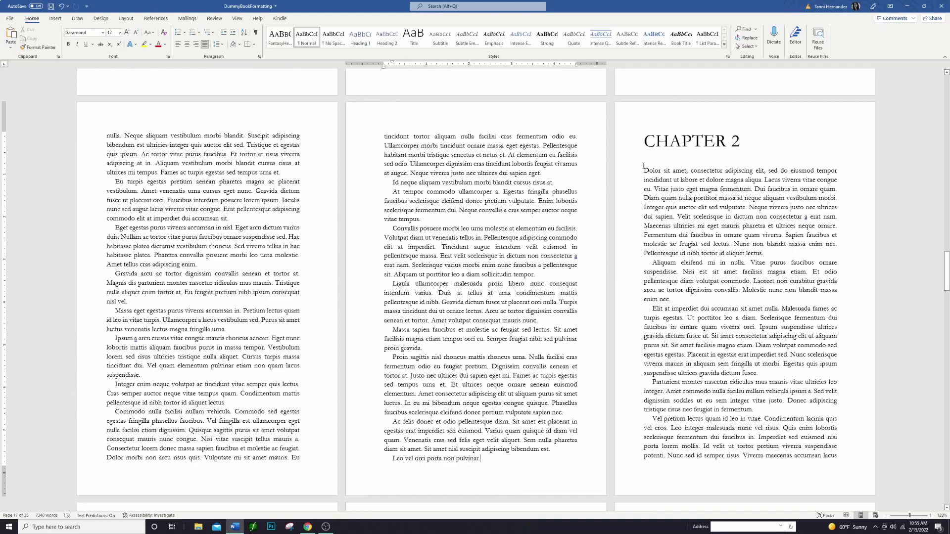
{"action": "left_click_drag", "start_coordinate": [425, 349], "coordinate": [392, 289]}
{"action": "key", "text": "Delete"}
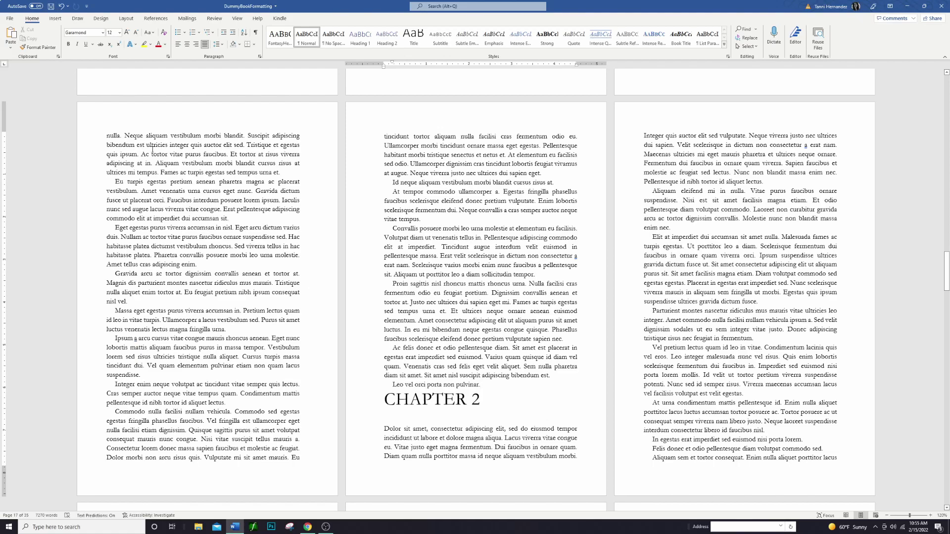
- Insert a Next Page section break after Chapter 1's last line and remove the empty line above the CHAPTER 2 heading
{"action": "left_click", "coordinate": [126, 19]}
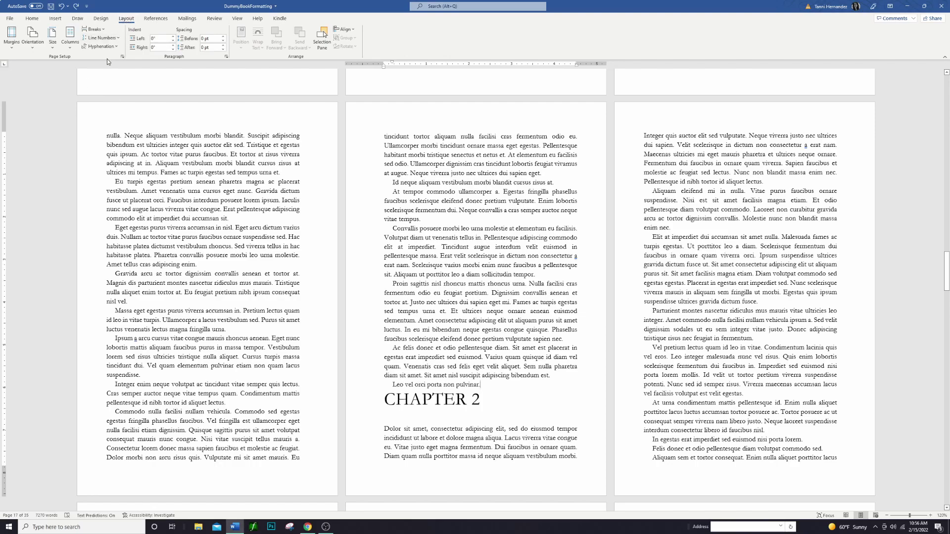
{"action": "left_click", "coordinate": [105, 33]}
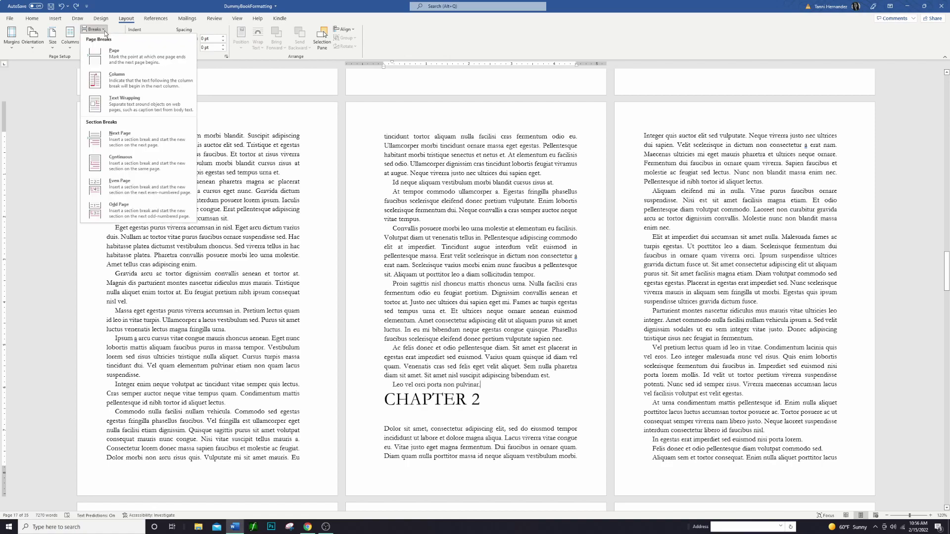
{"action": "left_click", "coordinate": [147, 144]}
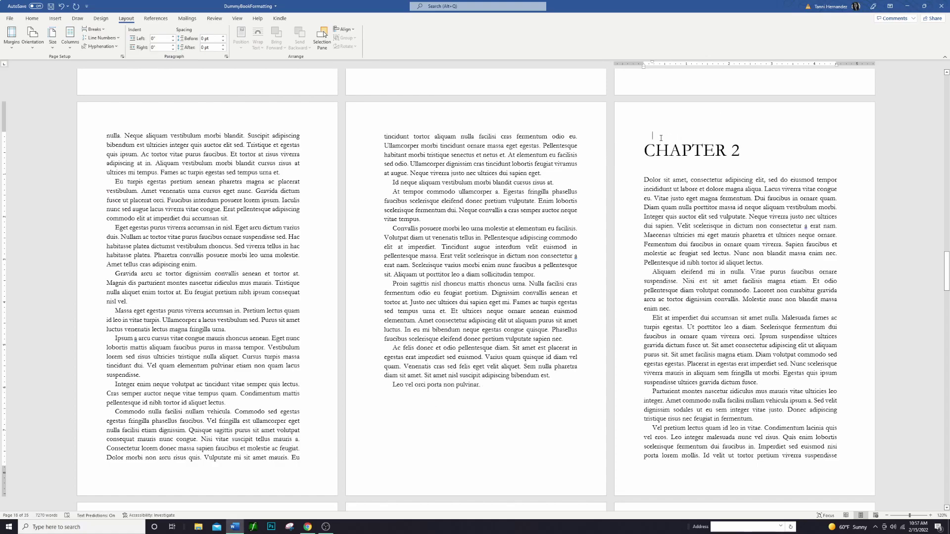
{"action": "key", "text": "Left"}
{"action": "left_click", "coordinate": [682, 140]}
{"action": "key", "text": "Delete"}
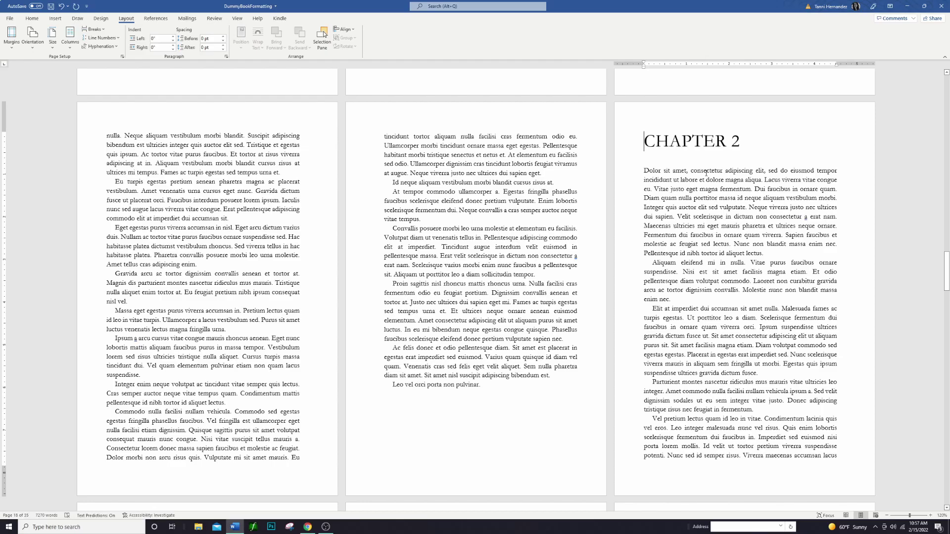
- Insert a Next Page section break after Chapter 2's last line and remove the empty line above the CHAPTER 3 heading
{"action": "scroll", "coordinate": [680, 335], "scroll_direction": "down", "scroll_amount": 10}
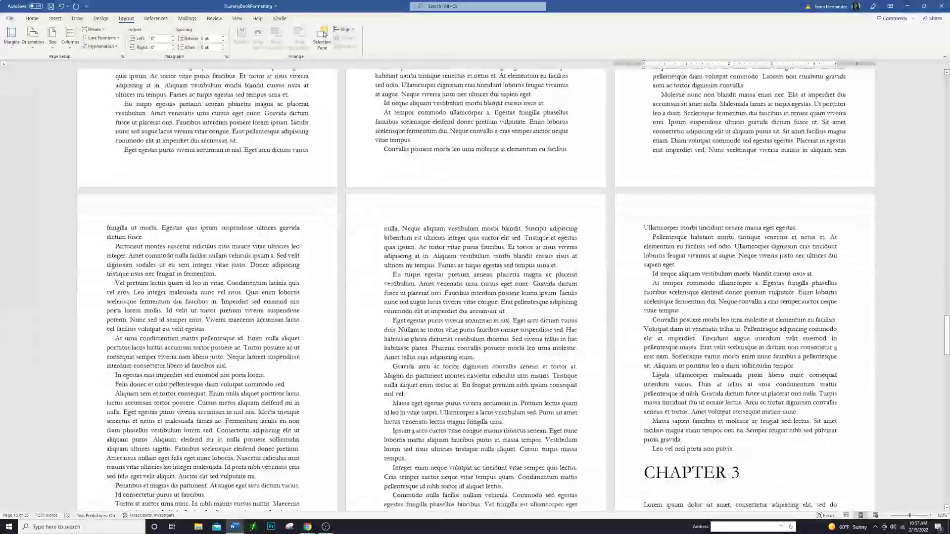
{"action": "scroll", "coordinate": [702, 297], "scroll_direction": "down", "scroll_amount": 3}
{"action": "left_click", "coordinate": [739, 240]}
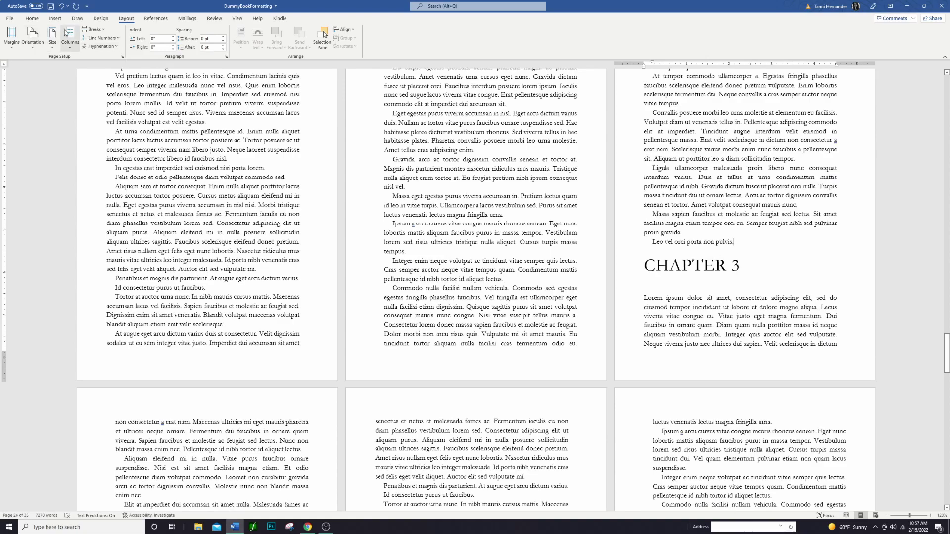
{"action": "left_click", "coordinate": [98, 30]}
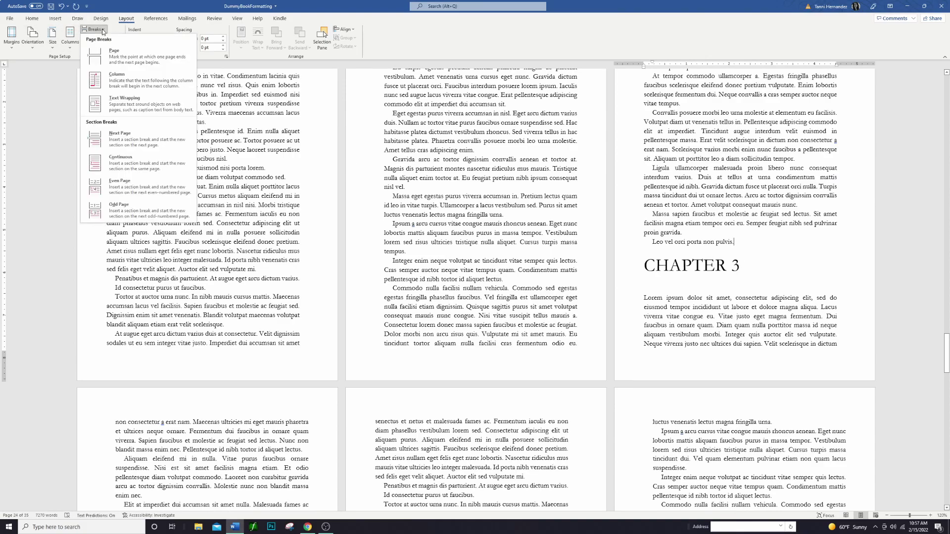
{"action": "left_click", "coordinate": [145, 143]}
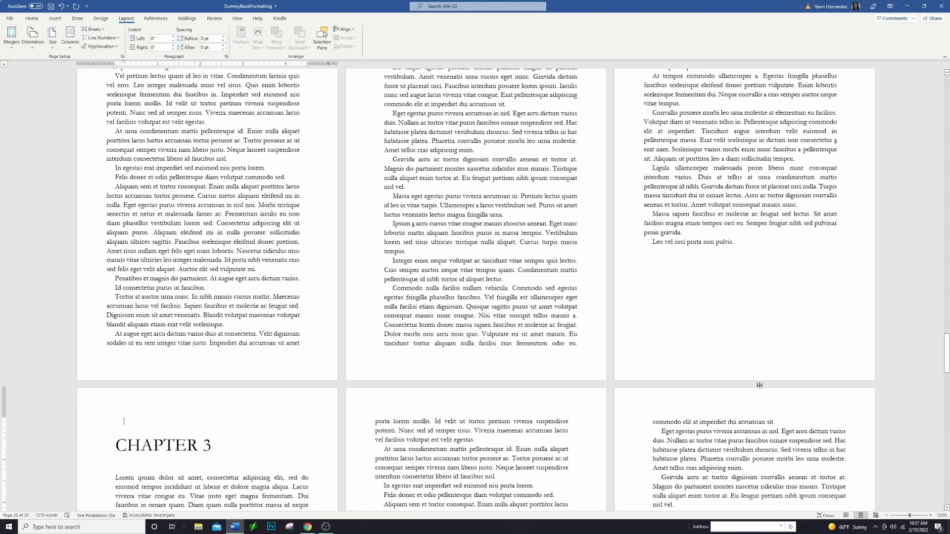
{"action": "scroll", "coordinate": [140, 323], "scroll_direction": "down", "scroll_amount": 4}
{"action": "key", "text": "Delete"}
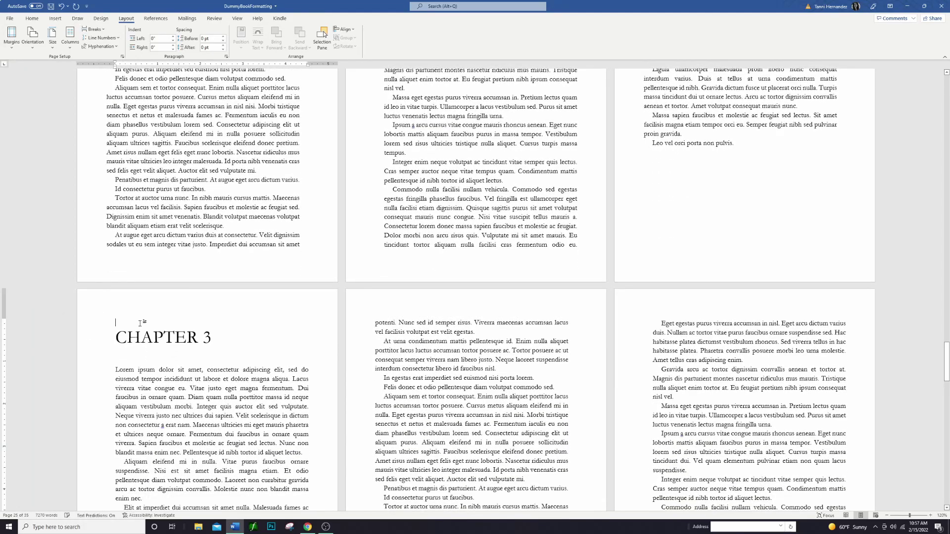
- Place the cursor at the end of Chapter 3 and show the paragraph marks and hidden formatting symbols
{"action": "scroll", "coordinate": [140, 324], "scroll_direction": "down", "scroll_amount": 15}
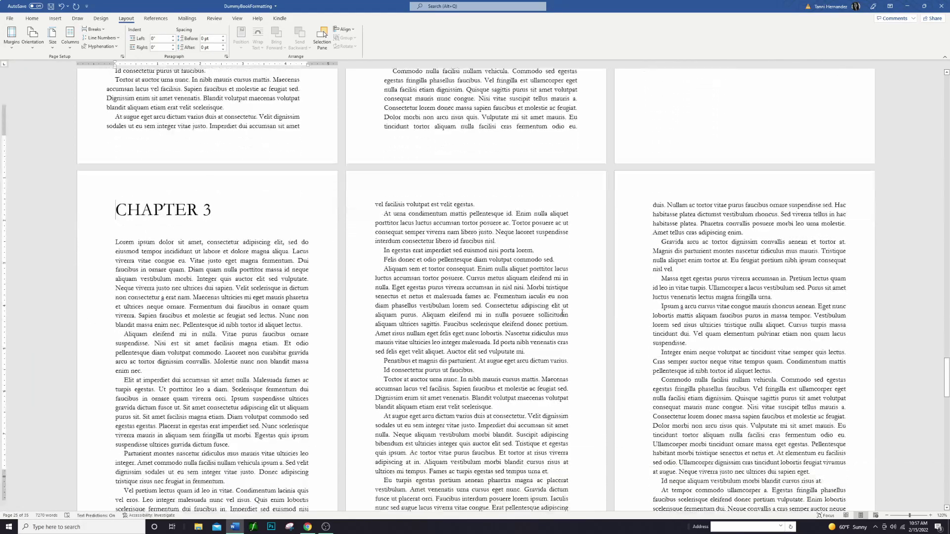
{"action": "scroll", "coordinate": [589, 333], "scroll_direction": "down", "scroll_amount": 6}
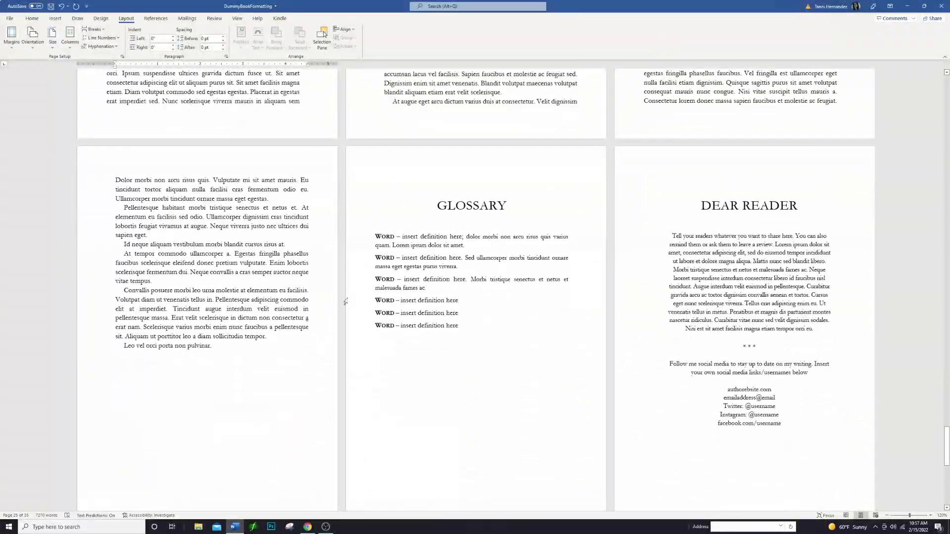
{"action": "left_click", "coordinate": [232, 347]}
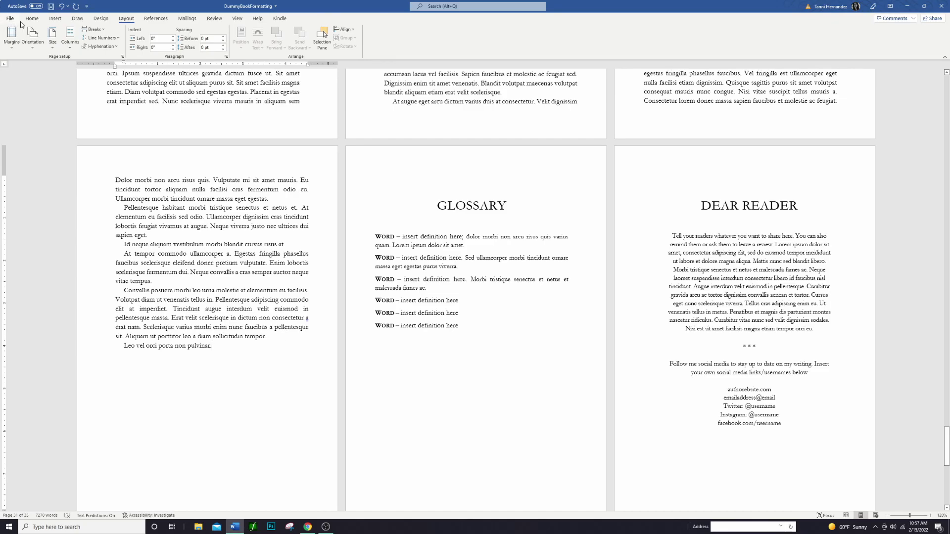
{"action": "scroll", "coordinate": [223, 32], "scroll_direction": "up", "scroll_amount": 4}
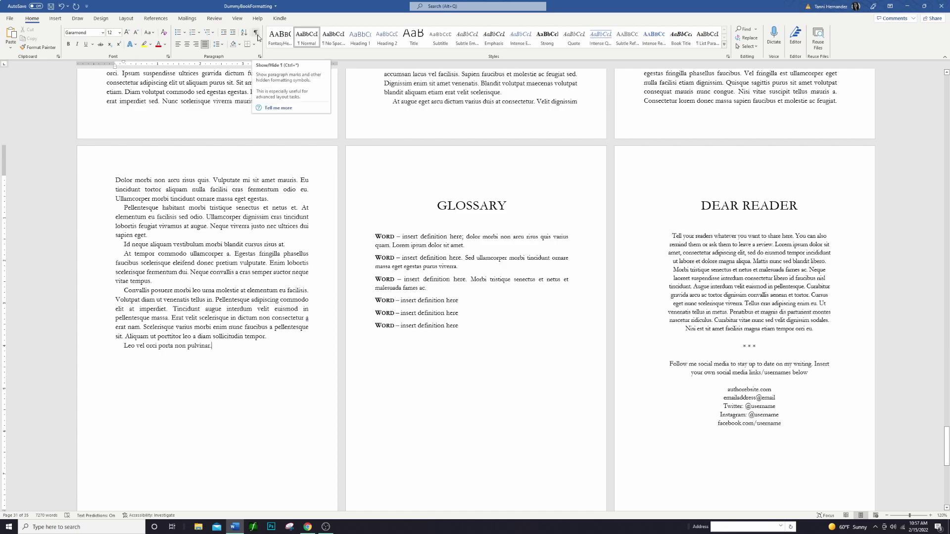
{"action": "left_click", "coordinate": [256, 34]}
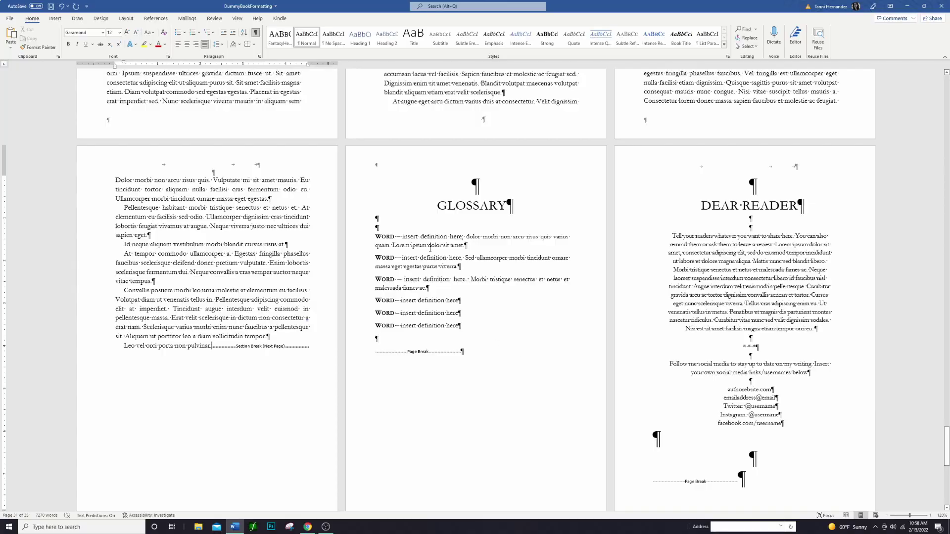
- Try the Cinzel Decorative font on the CHAPTER 1 heading, compare it with the title pages, and undo the font change
{"action": "left_click_drag", "start_coordinate": [948, 417], "coordinate": [948, 184]}
{"action": "left_click", "coordinate": [262, 308]}
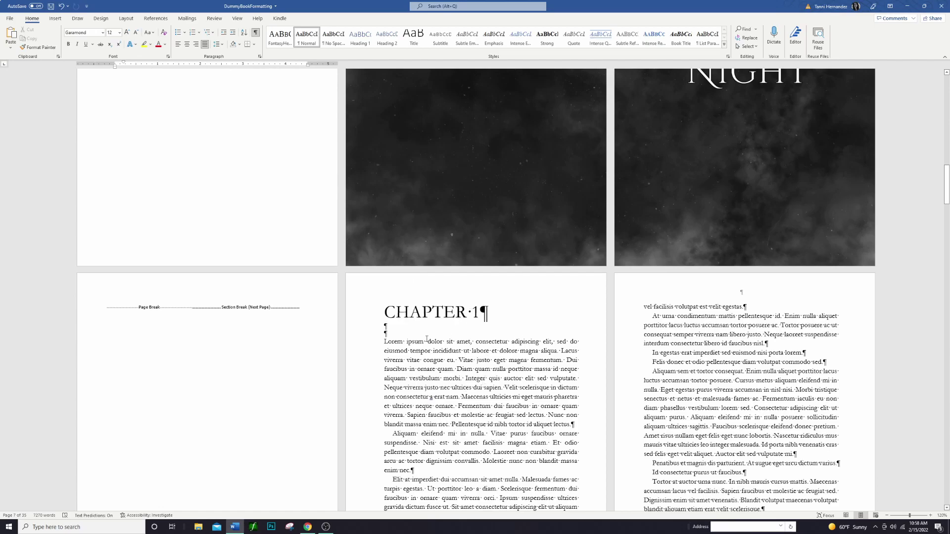
{"action": "scroll", "coordinate": [455, 363], "scroll_direction": "down", "scroll_amount": 4}
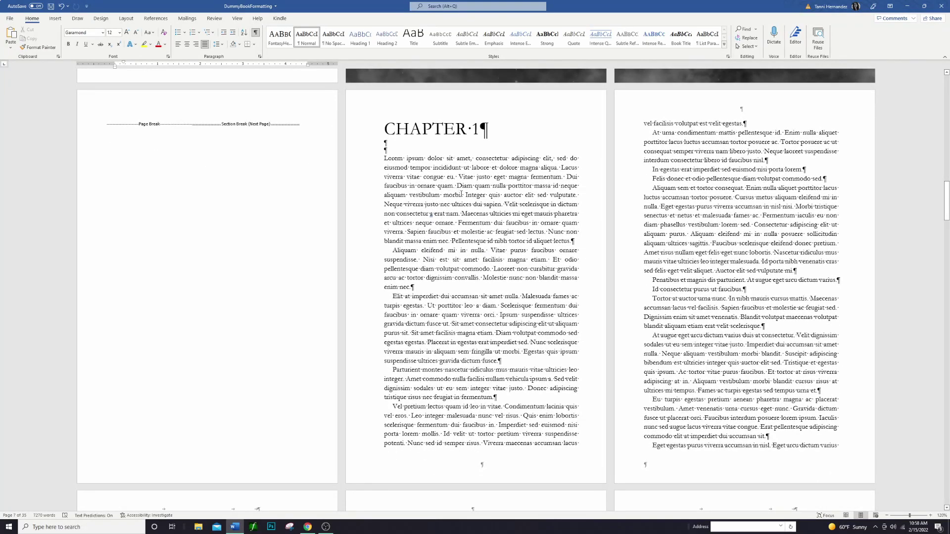
{"action": "left_click_drag", "start_coordinate": [384, 129], "coordinate": [489, 130]}
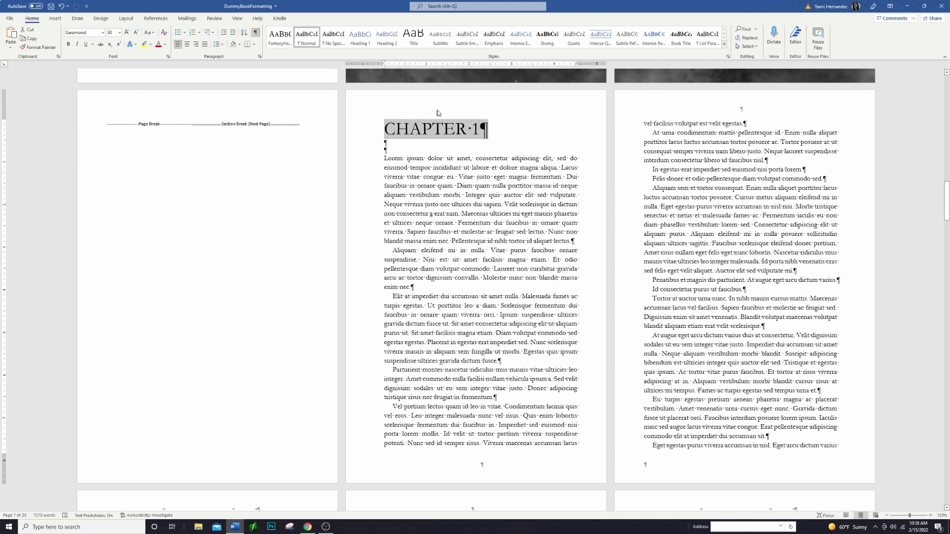
{"action": "left_click", "coordinate": [84, 32]}
{"action": "type", "text": "Cinzel Decorative"}
{"action": "key", "text": "Return"}
{"action": "left_click", "coordinate": [500, 153]}
{"action": "scroll", "coordinate": [500, 152], "scroll_direction": "up", "scroll_amount": 5}
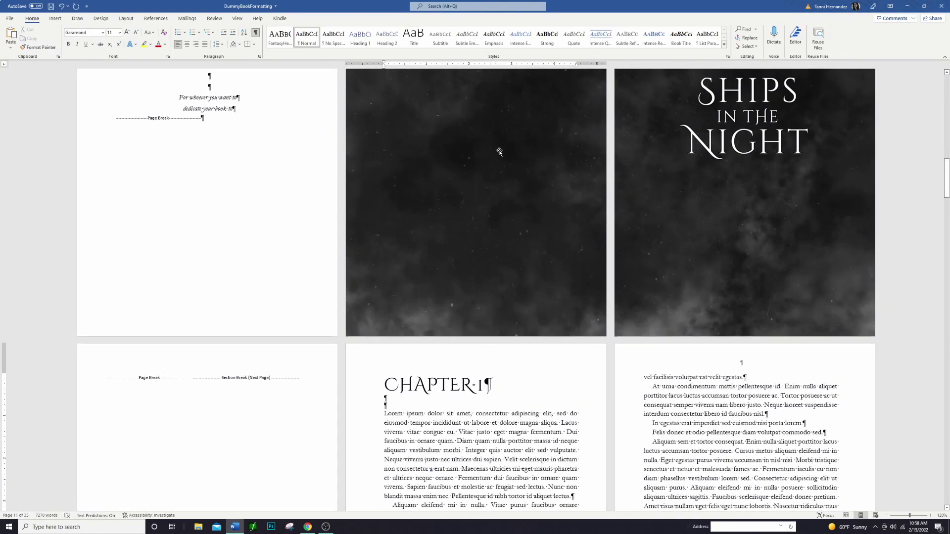
{"action": "scroll", "coordinate": [500, 152], "scroll_direction": "up", "scroll_amount": 3}
{"action": "scroll", "coordinate": [520, 248], "scroll_direction": "down", "scroll_amount": 4}
{"action": "key", "text": "ctrl+z"}
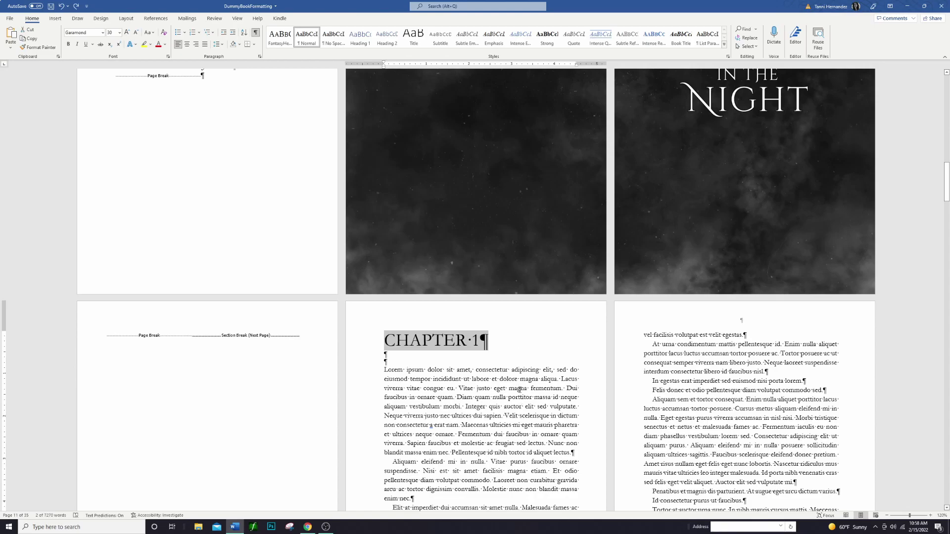
- Centre the CHAPTER 1 heading and add five blank lines above it
{"action": "scroll", "coordinate": [480, 367], "scroll_direction": "down", "scroll_amount": 3}
{"action": "key", "text": "Left"}
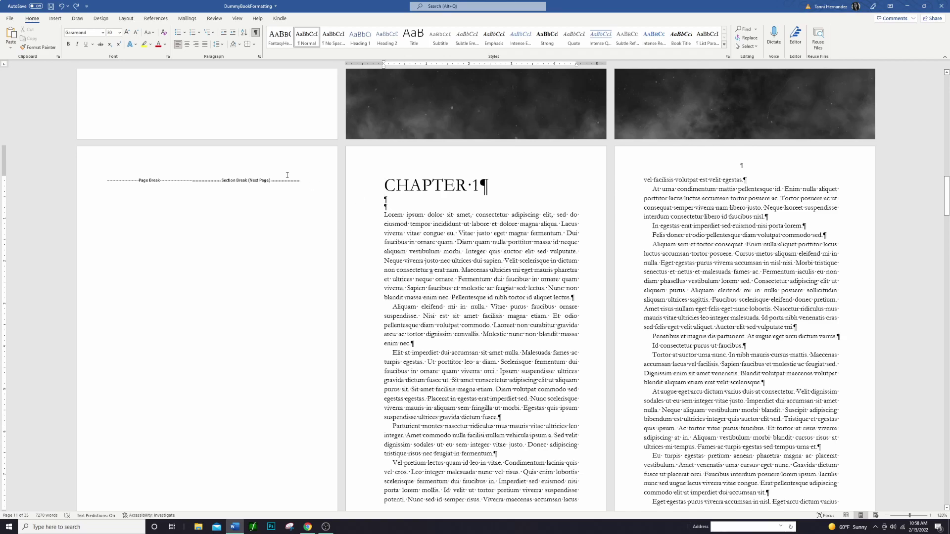
{"action": "left_click", "coordinate": [188, 44]}
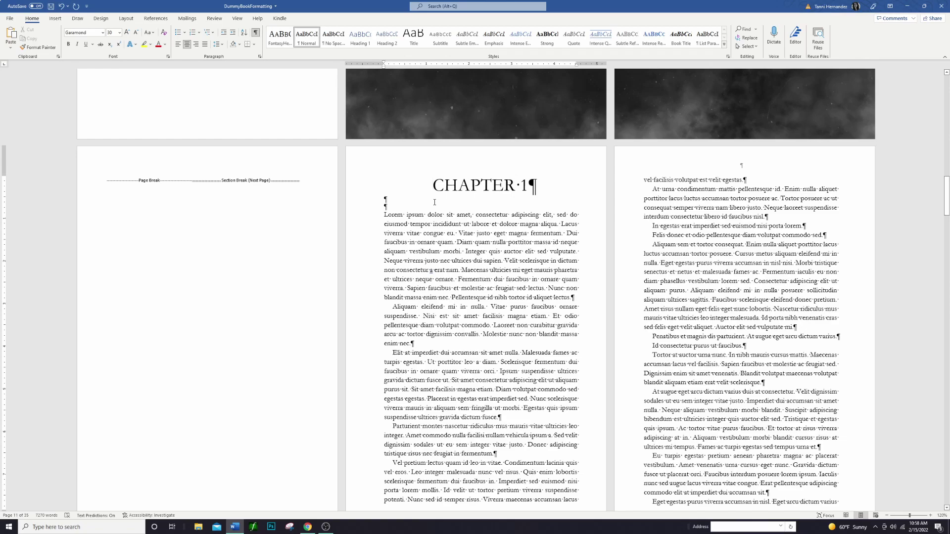
{"action": "key", "text": "Return"}
{"action": "key", "text": "Return"}
{"action": "key", "text": "Return"}
{"action": "key", "text": "Return"}
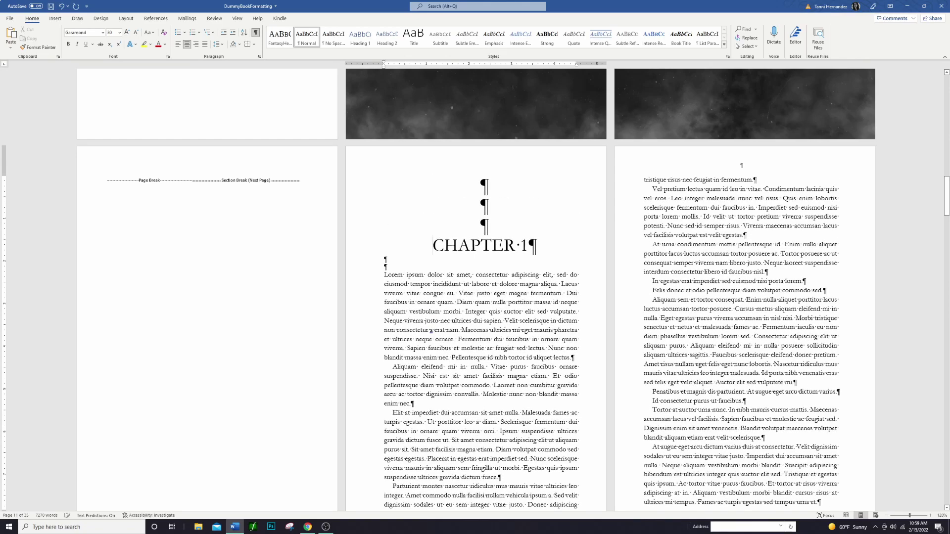
{"action": "key", "text": "Return"}
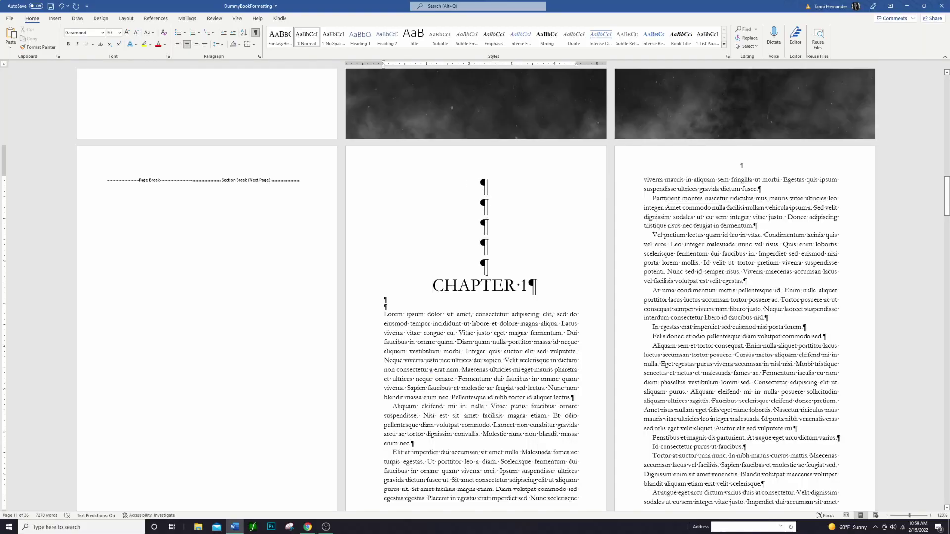
- Add five blank lines above the CHAPTER 2 heading
{"action": "scroll", "coordinate": [595, 313], "scroll_direction": "down", "scroll_amount": 10}
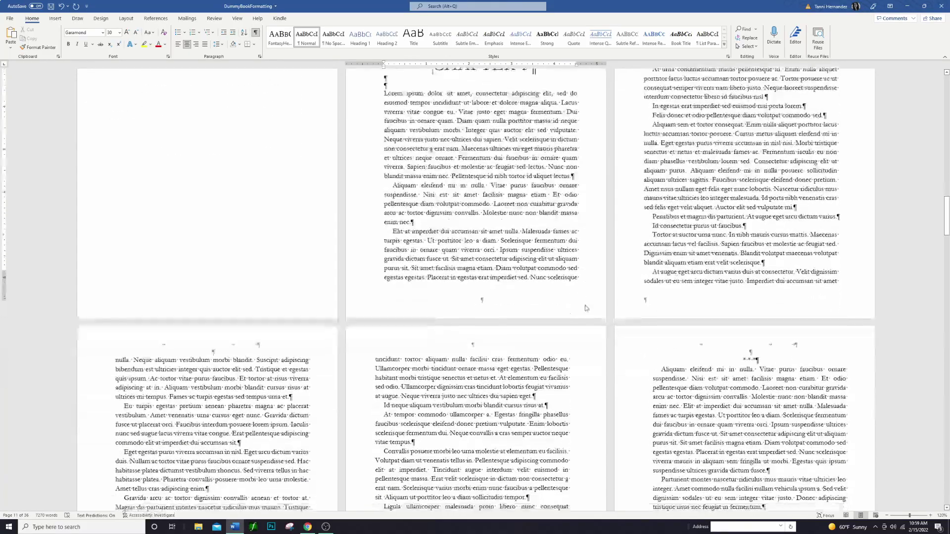
{"action": "scroll", "coordinate": [594, 313], "scroll_direction": "down", "scroll_amount": 15}
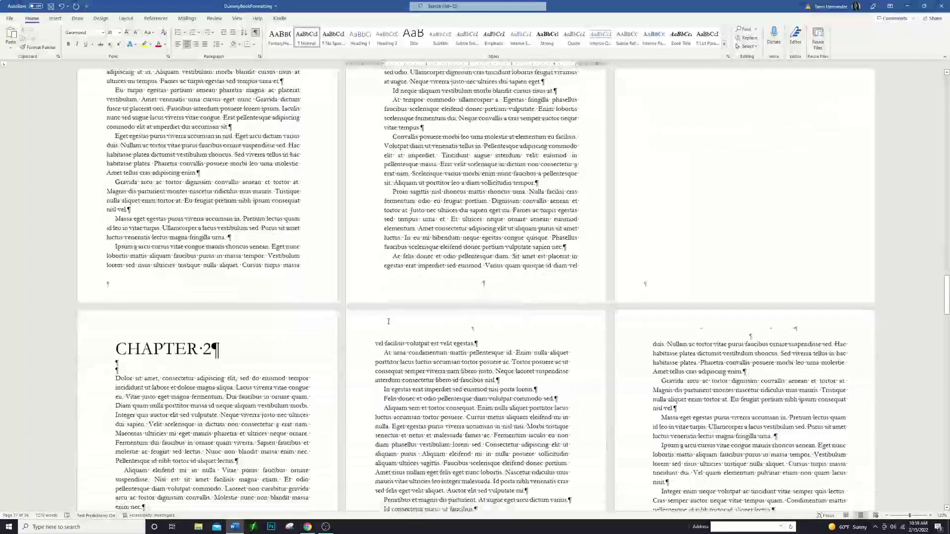
{"action": "left_click", "coordinate": [117, 273]}
{"action": "key", "text": "shift+Return"}
{"action": "key", "text": "BackSpace"}
{"action": "key", "text": "Return"}
{"action": "key", "text": "Return"}
{"action": "key", "text": "Return"}
{"action": "key", "text": "Return"}
{"action": "key", "text": "Return"}
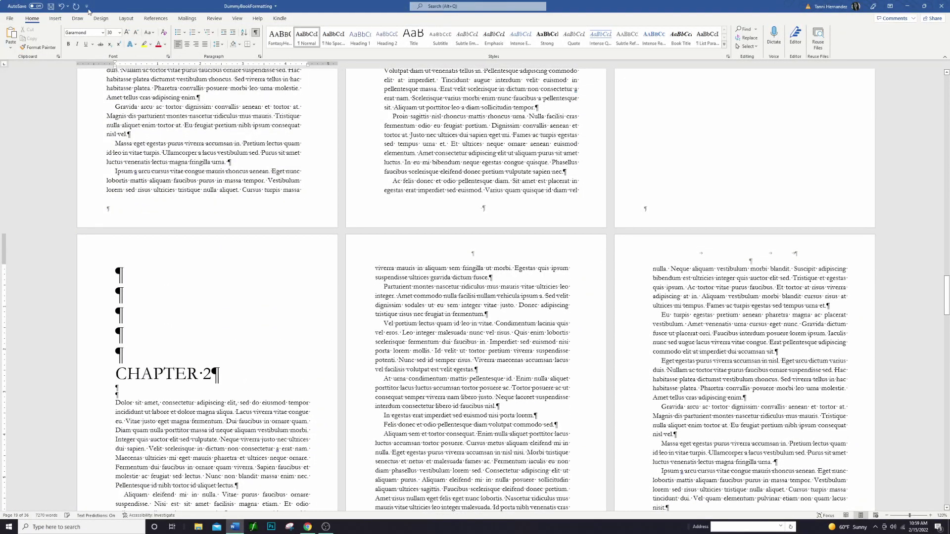
- Centre the CHAPTER 2 heading and delete the extra heading-size blank line below the CHAPTER 1 heading
{"action": "left_click", "coordinate": [186, 44]}
{"action": "scroll", "coordinate": [406, 304], "scroll_direction": "down", "scroll_amount": 3}
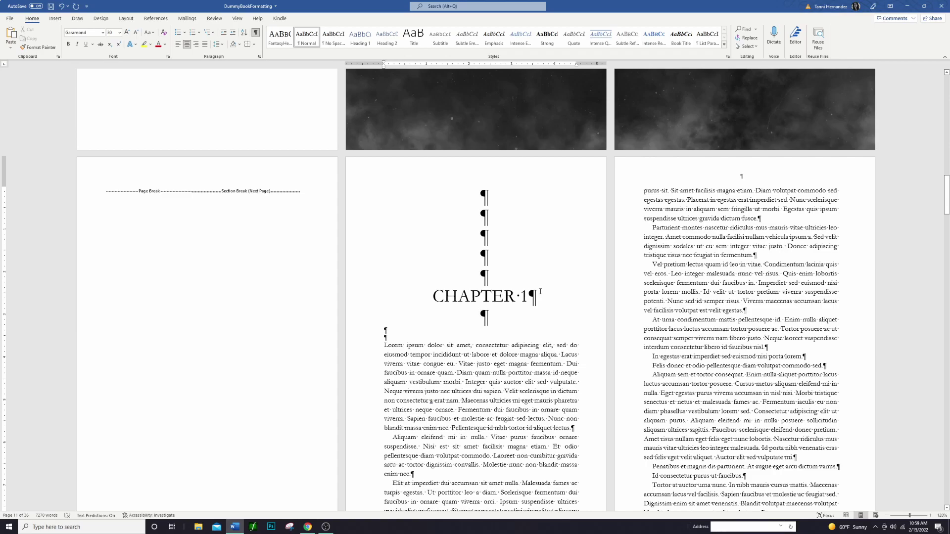
{"action": "key", "text": "Delete"}
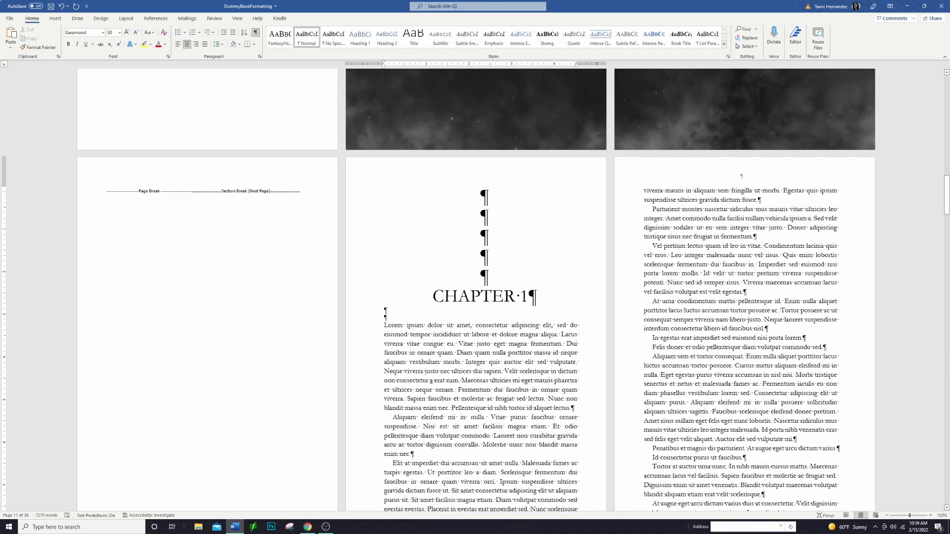
- Try one more blank line above Chapter 1's first paragraph, remove it, and hide the paragraph marks
{"action": "left_click", "coordinate": [385, 325]}
{"action": "key", "text": "Return"}
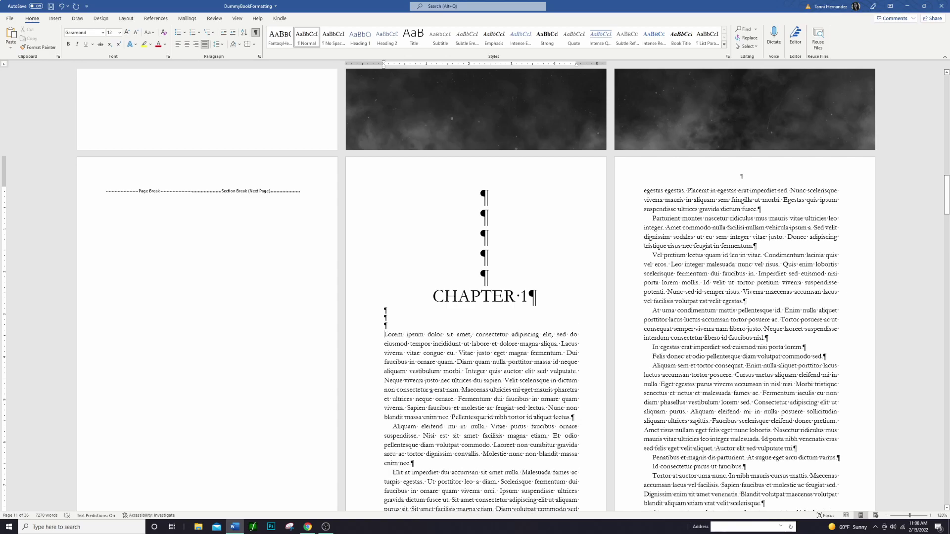
{"action": "key", "text": "BackSpace"}
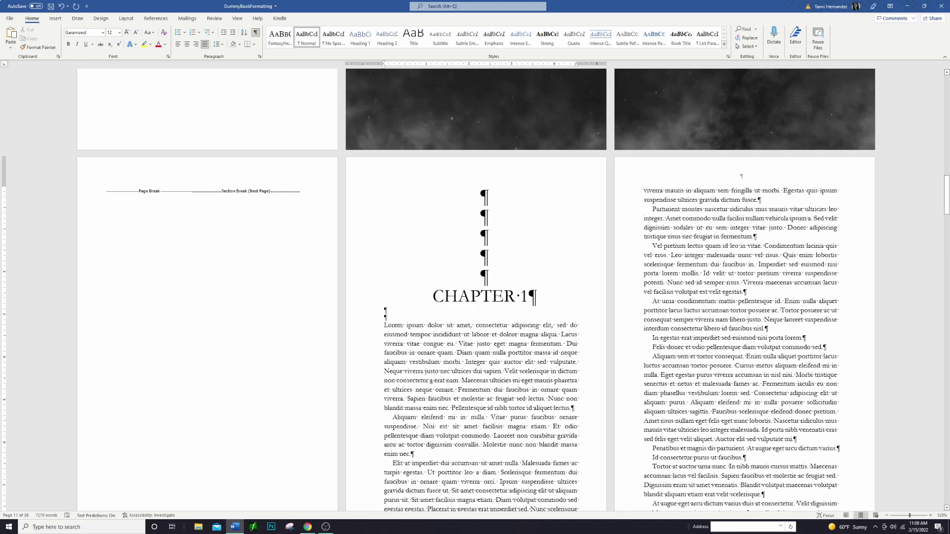
{"action": "key", "text": "ctrl+shift+8"}
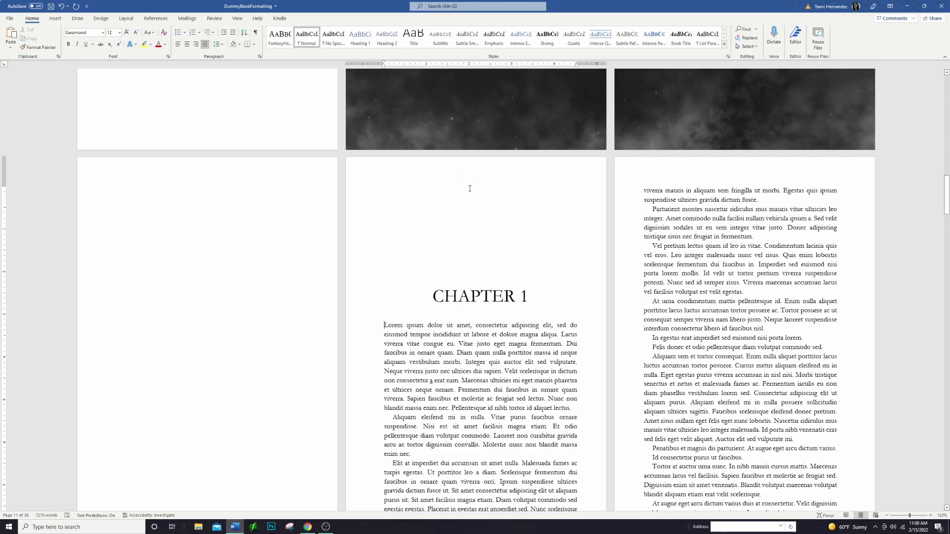
- Insert the skull-307778 picture from the Downloads folder into the header of Chapter 1's first page
{"action": "left_click", "coordinate": [480, 239]}
{"action": "double_click", "coordinate": [478, 170]}
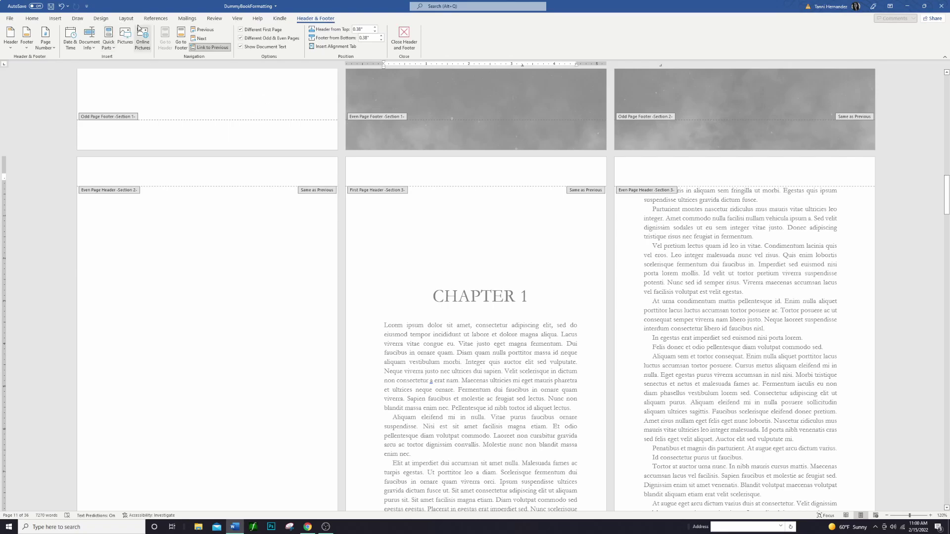
{"action": "left_click", "coordinate": [62, 20]}
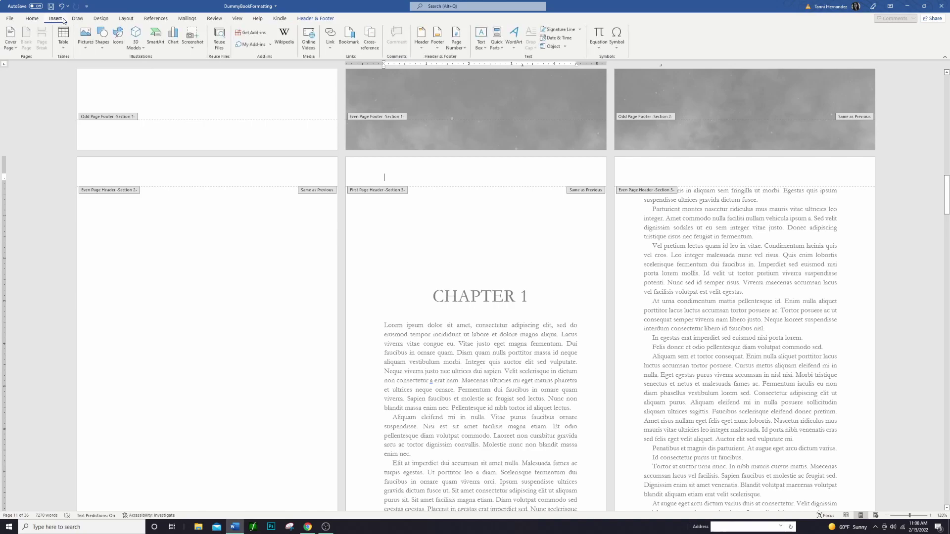
{"action": "left_click", "coordinate": [83, 39]}
{"action": "left_click", "coordinate": [104, 63]}
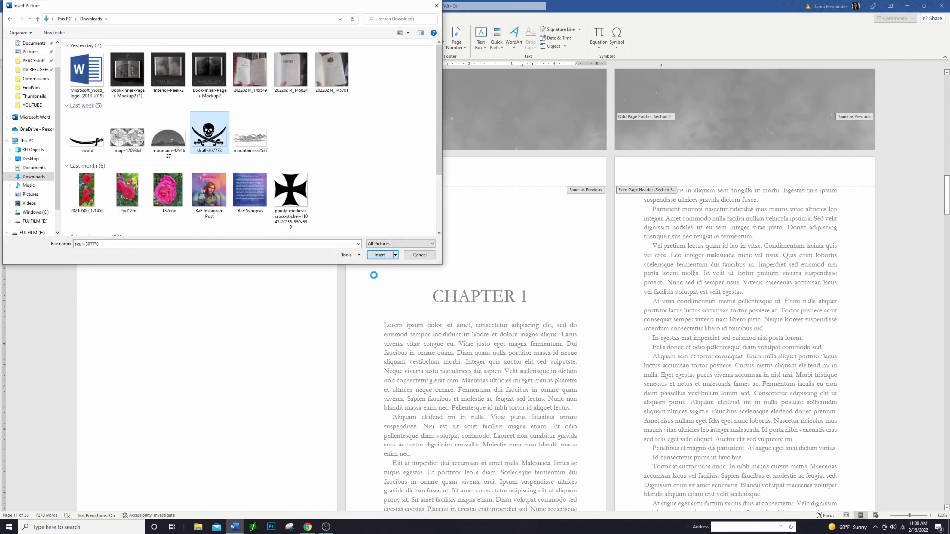
{"action": "left_click", "coordinate": [383, 257]}
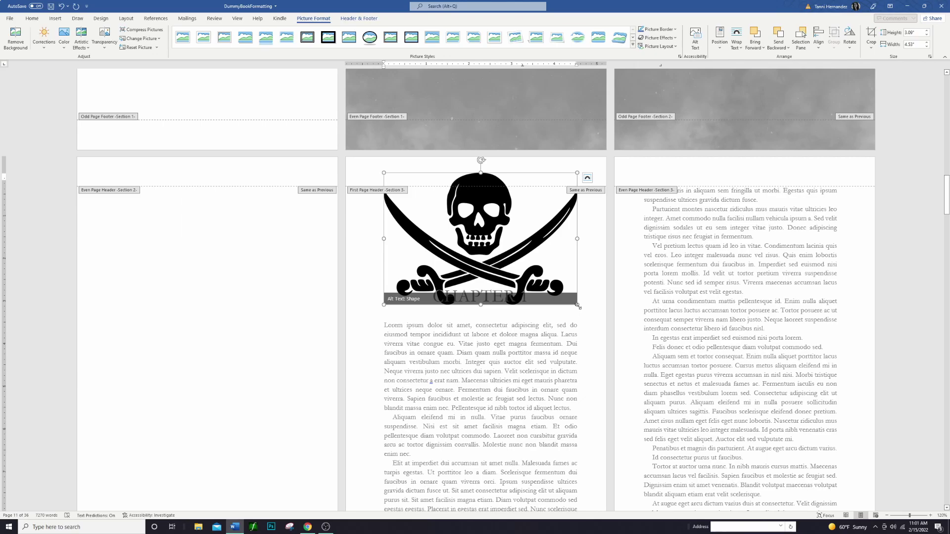
- Shrink the skull picture until it clears the CHAPTER 1 heading and set its layout to In Line with Text
{"action": "left_click_drag", "start_coordinate": [578, 305], "coordinate": [538, 278]}
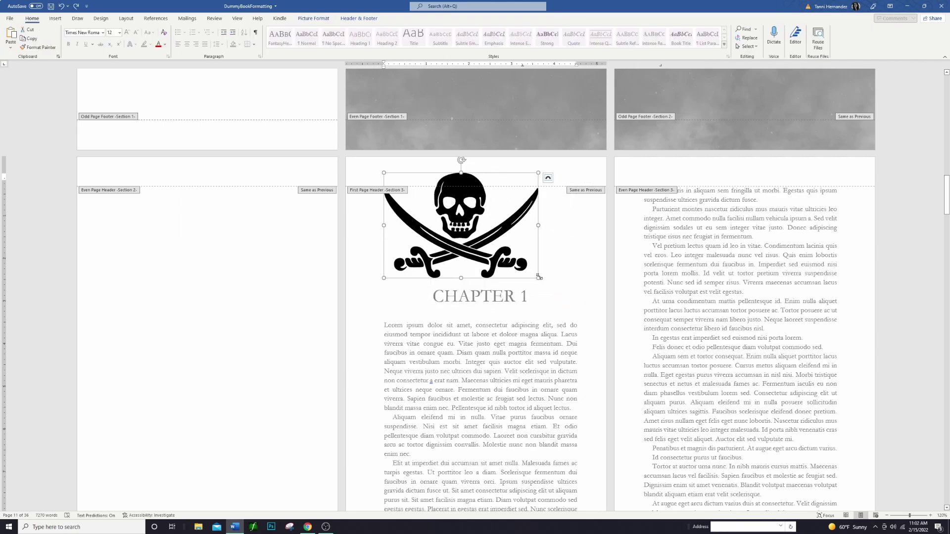
{"action": "left_click", "coordinate": [549, 179]}
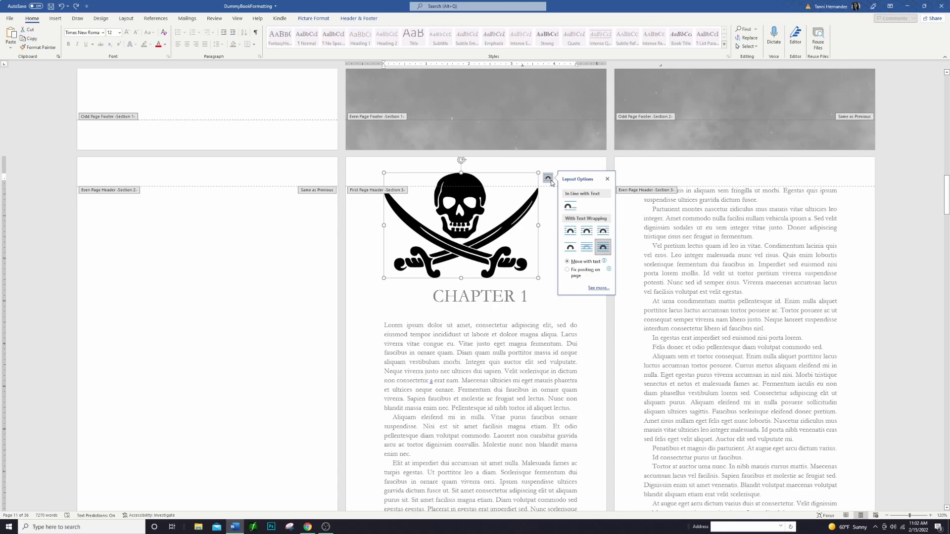
{"action": "left_click", "coordinate": [570, 207]}
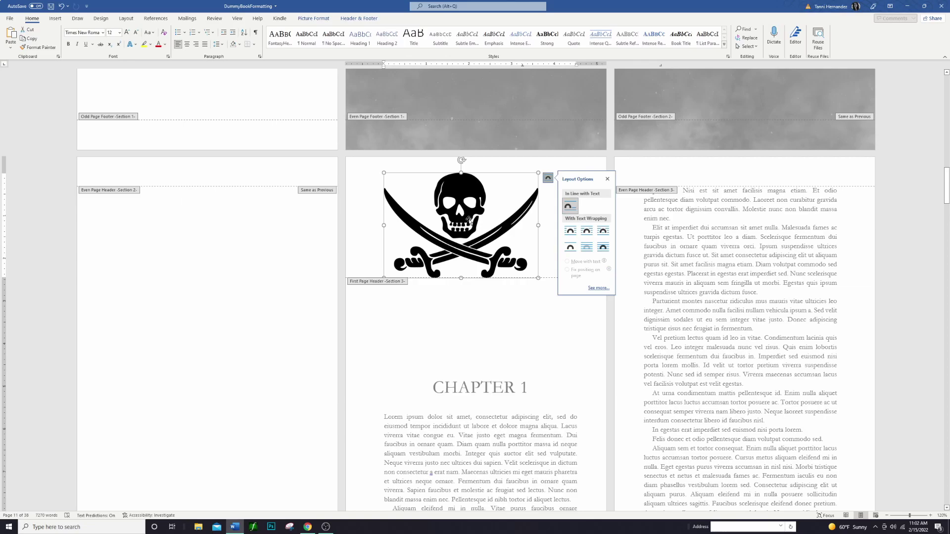
- Add blank lines above the skull picture in the Chapter 1 header and centre the picture
{"action": "left_click", "coordinate": [376, 186]}
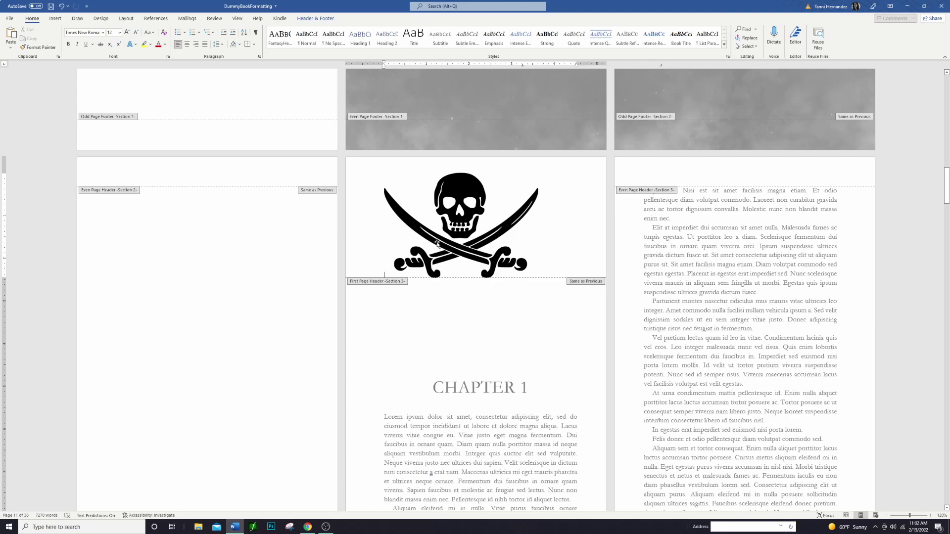
{"action": "key", "text": "ctrl+z"}
{"action": "key", "text": "ctrl+z"}
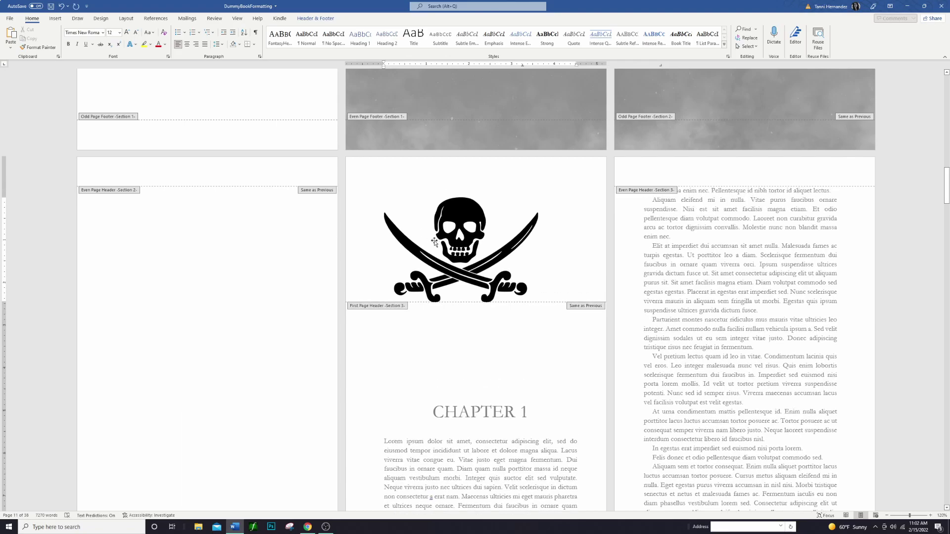
{"action": "left_click", "coordinate": [187, 48]}
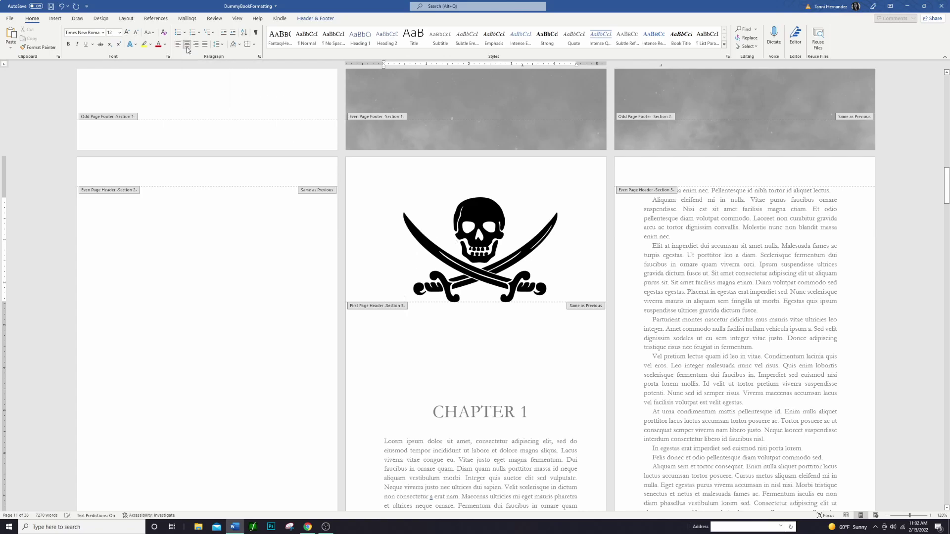
- Set the skull picture's text wrapping to Behind Text
{"action": "left_click", "coordinate": [478, 246]}
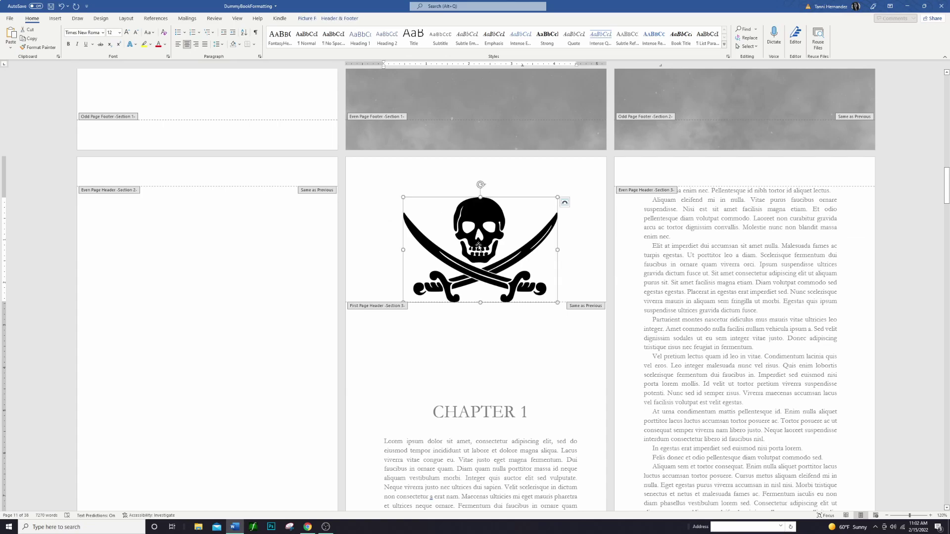
{"action": "left_click", "coordinate": [569, 203]}
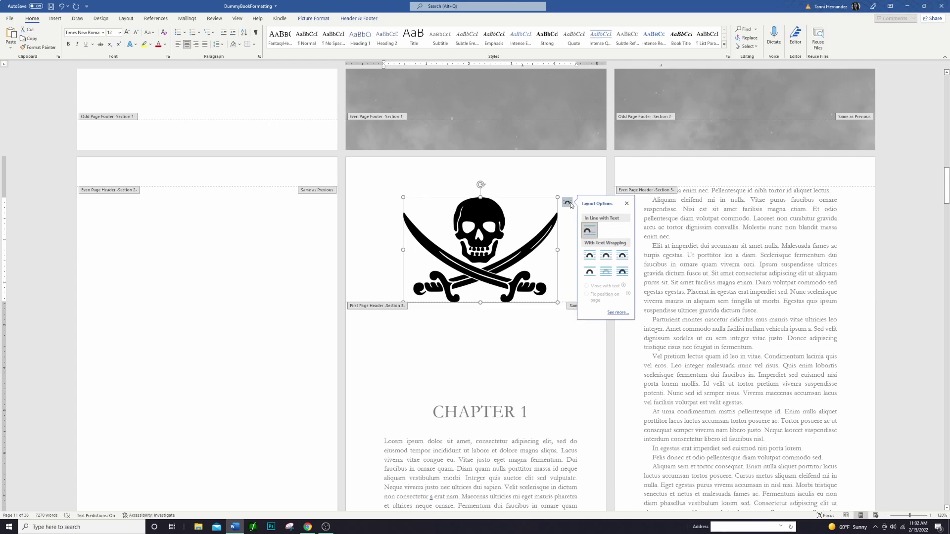
{"action": "left_click", "coordinate": [612, 277]}
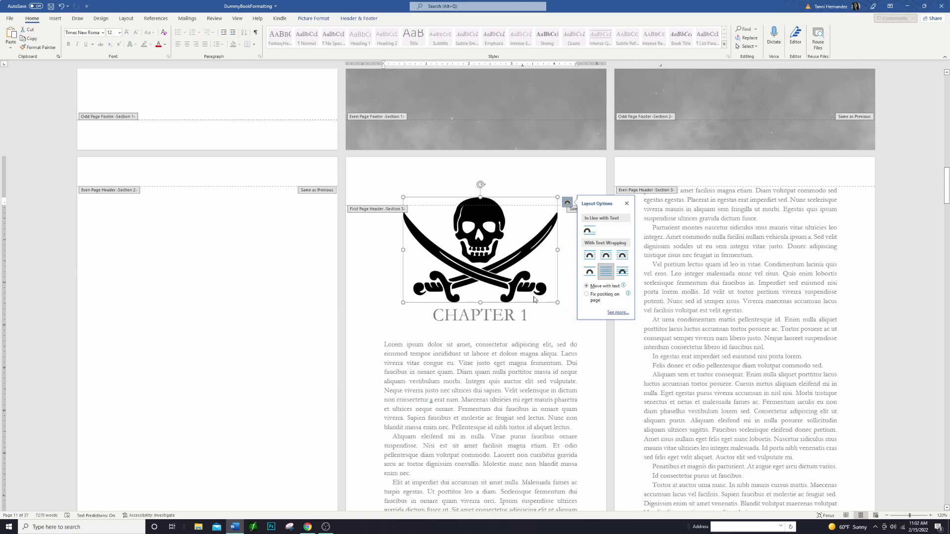
{"action": "left_click", "coordinate": [409, 179]}
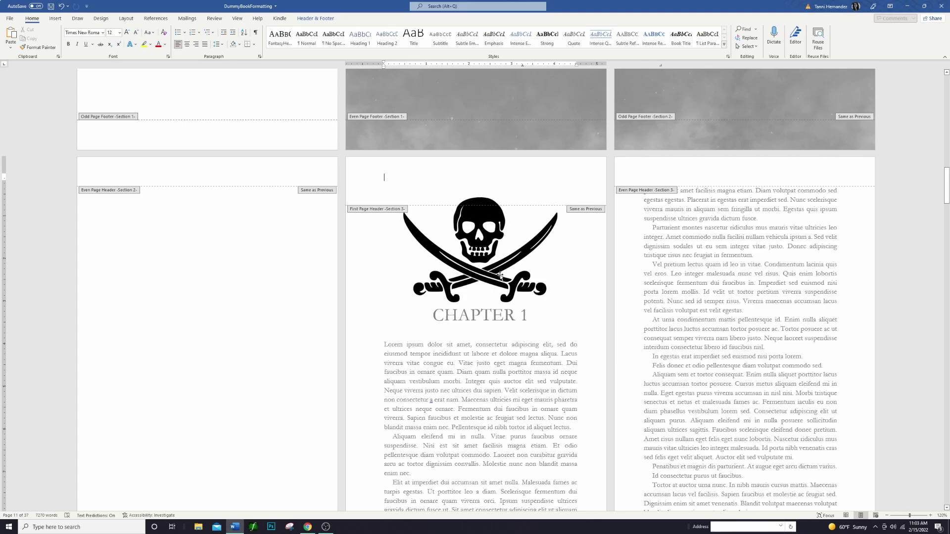
- Leave the header and replace the CHAPTER 1 heading text with "Chapter Title"
{"action": "double_click", "coordinate": [484, 315]}
{"action": "left_click_drag", "start_coordinate": [528, 316], "coordinate": [450, 317]}
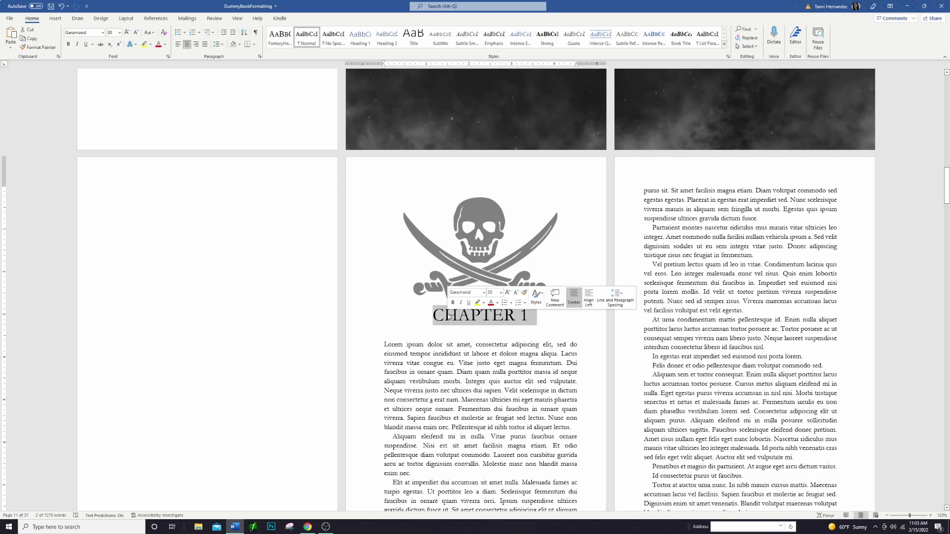
{"action": "type", "text": "Chapter Tt"}
{"action": "key", "text": "BackSpace"}
{"action": "type", "text": "itle"}
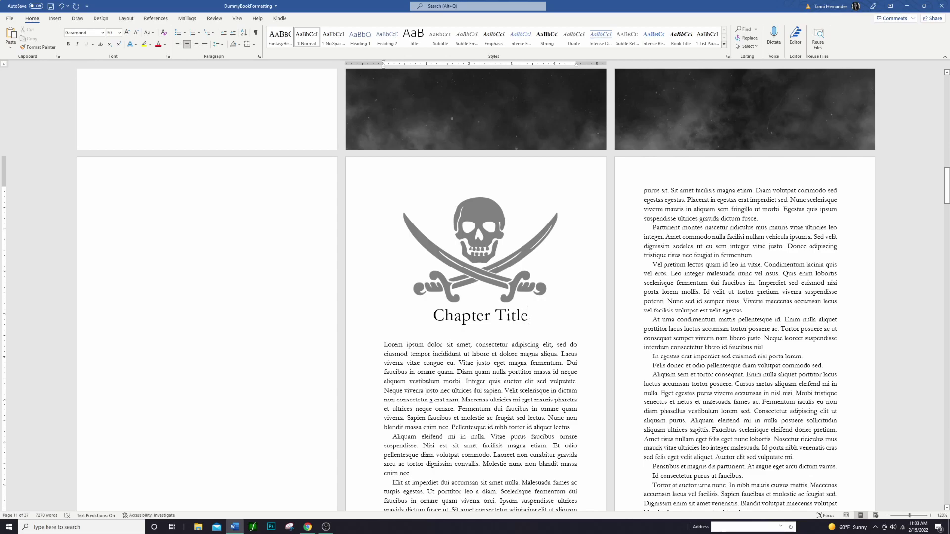
- Add the chapter number 1 over the skull's forehead and format it in bold white
{"action": "left_click", "coordinate": [441, 234]}
{"action": "type", "text": "S"}
{"action": "key", "text": "BackSpace"}
{"action": "type", "text": "1"}
{"action": "left_click_drag", "start_coordinate": [486, 213], "coordinate": [477, 212]}
{"action": "left_click", "coordinate": [68, 44]}
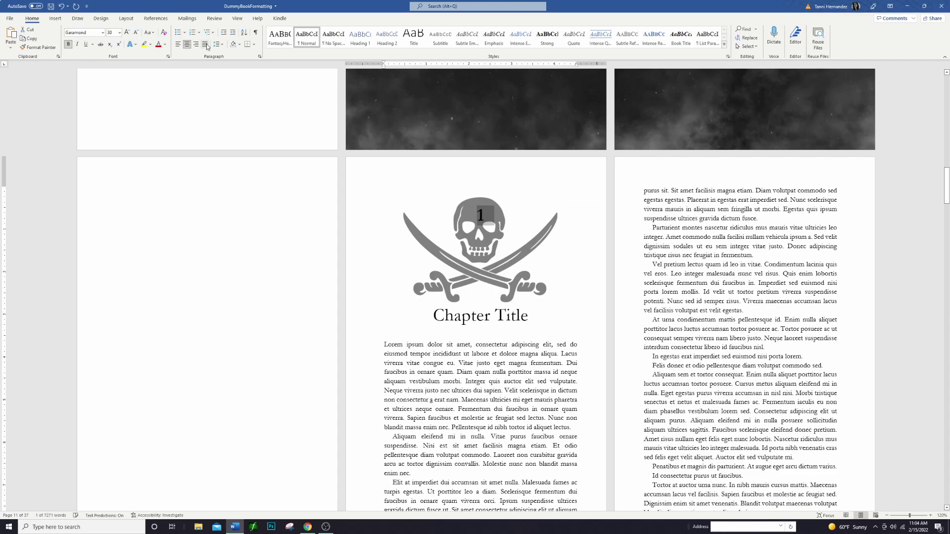
{"action": "left_click", "coordinate": [166, 45]}
{"action": "left_click", "coordinate": [160, 73]}
{"action": "left_click", "coordinate": [501, 235]}
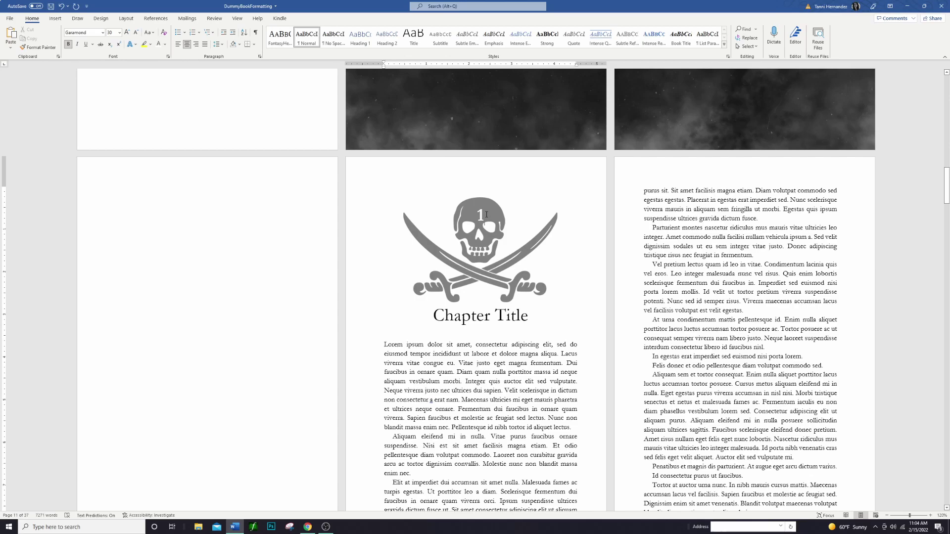
- Add a period after the number 1 on the skull and reduce the period's font size to 10
{"action": "type", "text": "."}
{"action": "left_click_drag", "start_coordinate": [490, 208], "coordinate": [479, 212]}
{"action": "left_click", "coordinate": [136, 32]}
{"action": "left_click", "coordinate": [136, 33]}
{"action": "left_click", "coordinate": [136, 33]}
{"action": "left_click", "coordinate": [137, 32]}
{"action": "left_click", "coordinate": [137, 33]}
{"action": "left_click", "coordinate": [136, 32]}
{"action": "left_click", "coordinate": [136, 33]}
{"action": "left_click", "coordinate": [137, 32]}
{"action": "left_click", "coordinate": [137, 33]}
{"action": "left_click", "coordinate": [137, 32]}
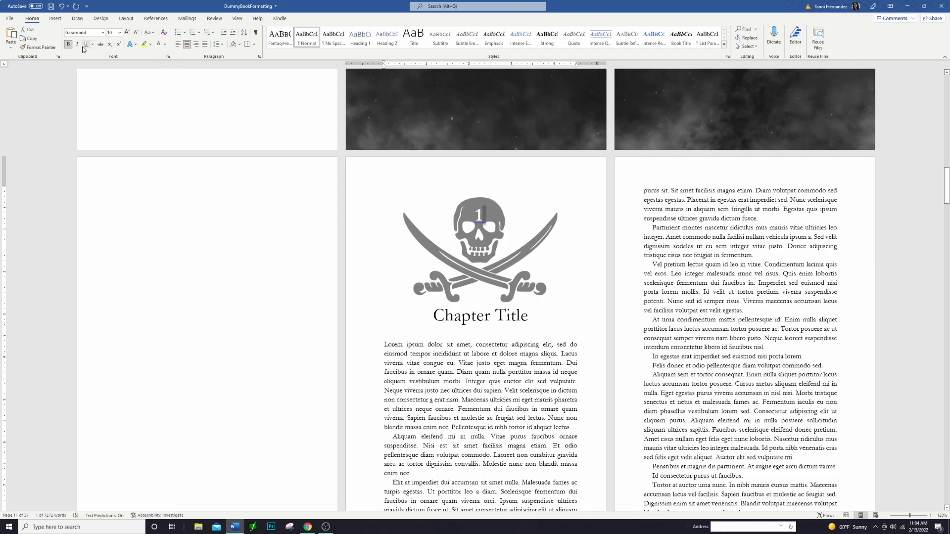
- Set the font colour of the period after the number 1 to Automatic
{"action": "left_click", "coordinate": [166, 47]}
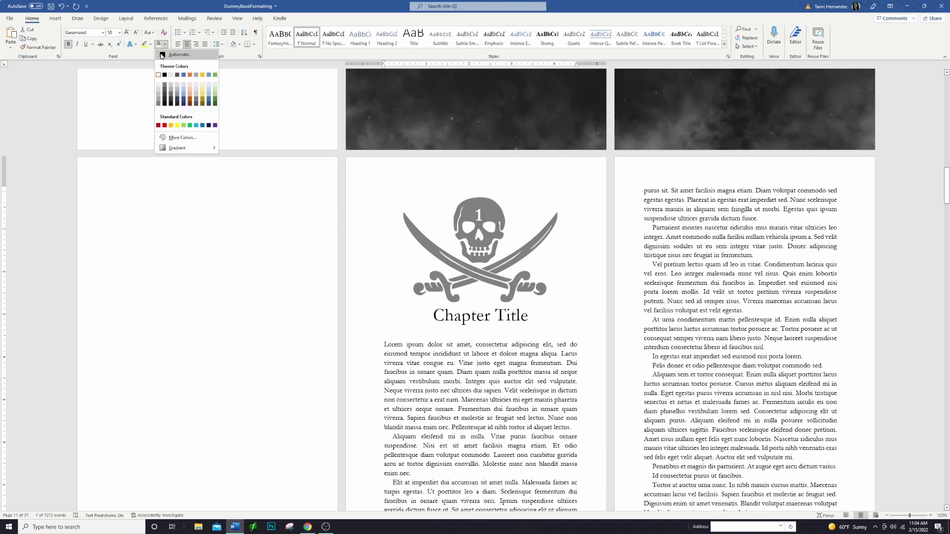
{"action": "left_click", "coordinate": [162, 57]}
{"action": "left_click", "coordinate": [525, 232]}
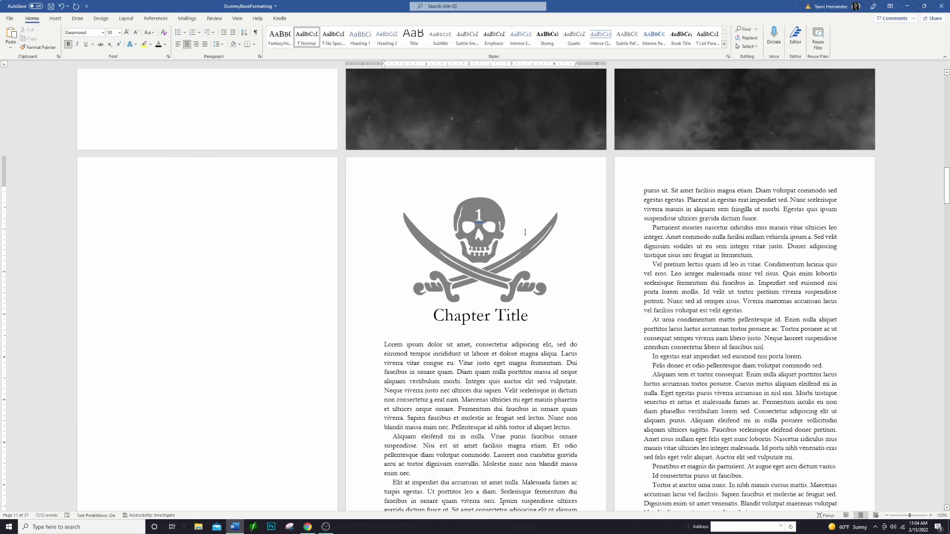
- Check the Chapter 1 opening page with the skull artwork in the header view and in the print preview
{"action": "left_click", "coordinate": [517, 316]}
{"action": "left_click", "coordinate": [514, 191]}
{"action": "double_click", "coordinate": [513, 191]}
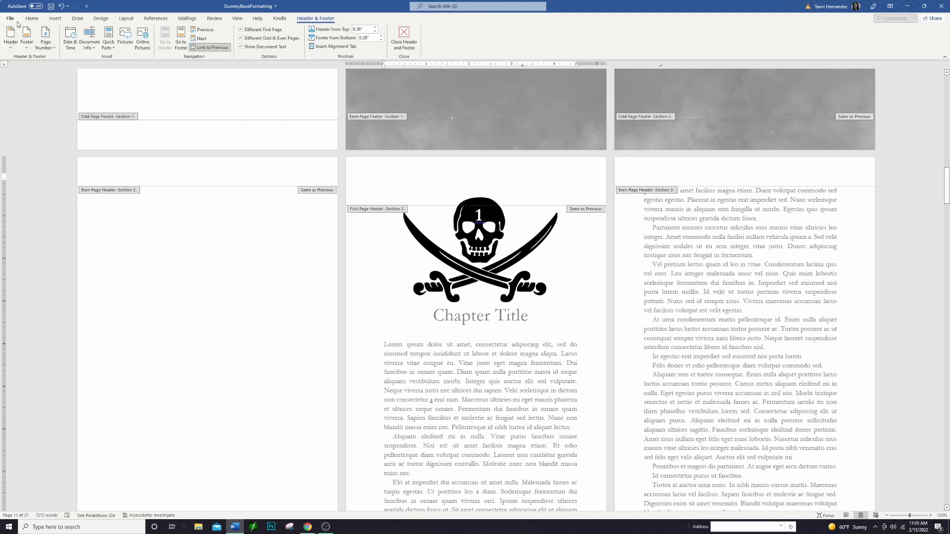
{"action": "key", "text": "alt+f"}
{"action": "key", "text": "p"}
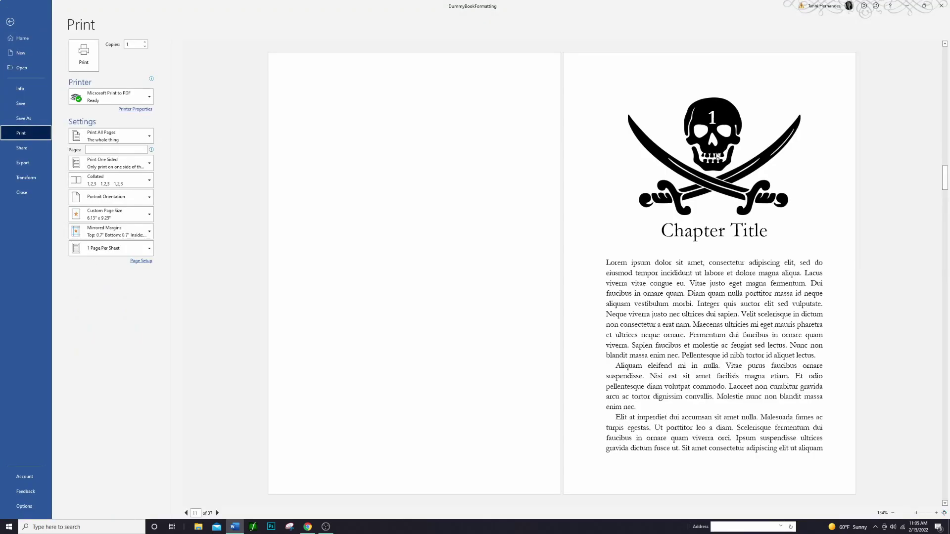
{"action": "key", "text": "Escape"}
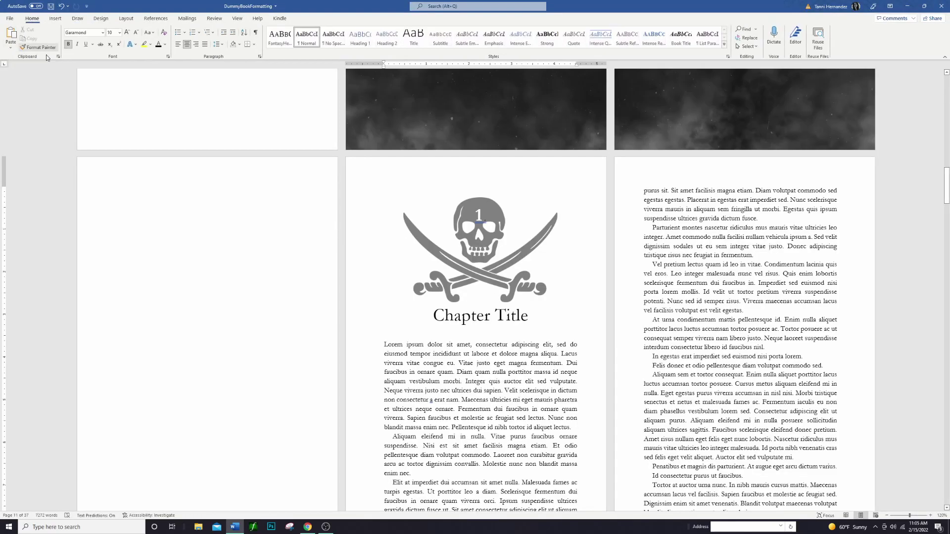
- Add one blank line between the skull picture and the "Chapter Title" heading
{"action": "left_click", "coordinate": [564, 225]}
{"action": "left_click", "coordinate": [430, 318]}
{"action": "key", "text": "Return"}
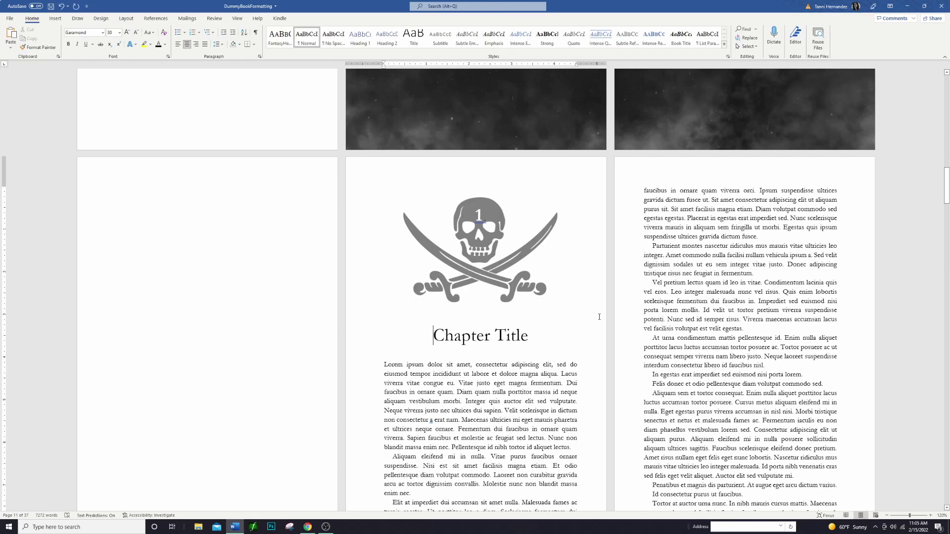
- Add one blank line between the skull picture and the CHAPTER 2 heading
{"action": "scroll", "coordinate": [553, 323], "scroll_direction": "down", "scroll_amount": 15}
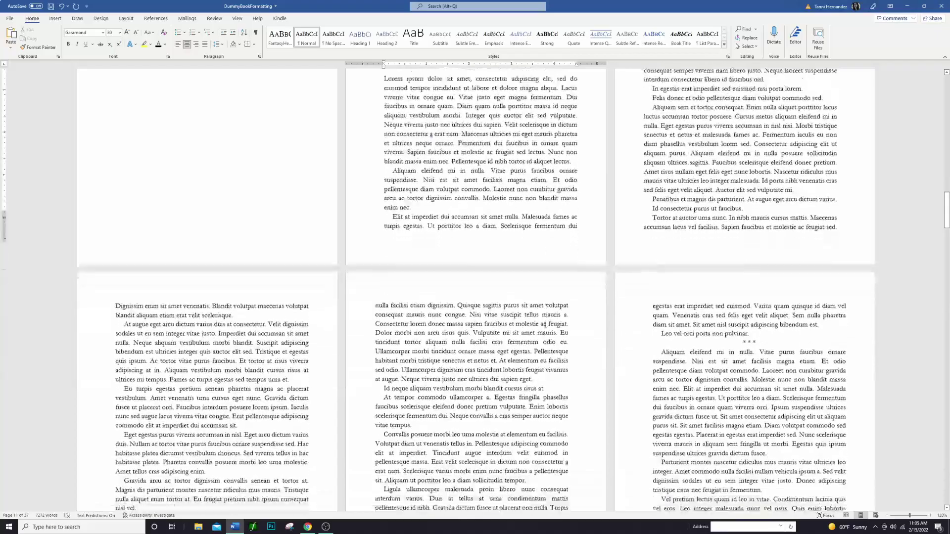
{"action": "scroll", "coordinate": [574, 340], "scroll_direction": "down", "scroll_amount": 15}
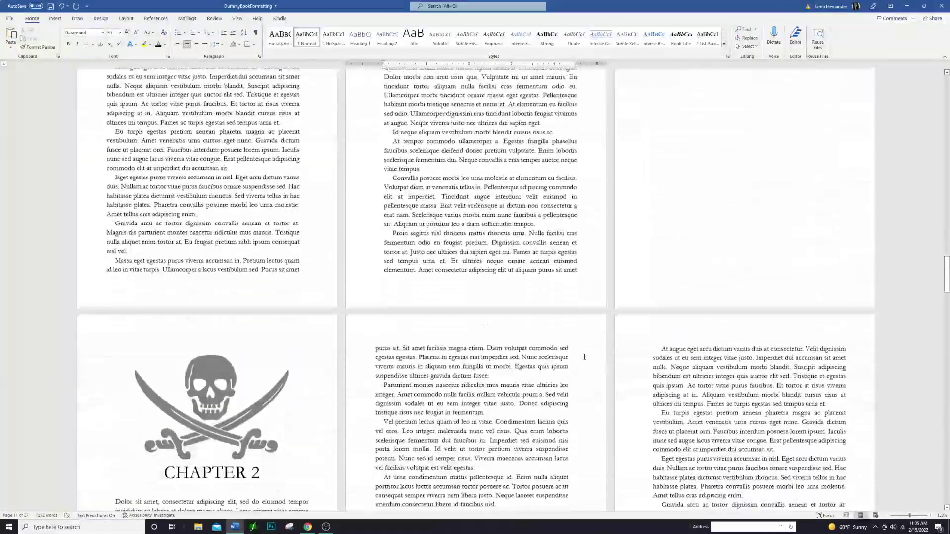
{"action": "left_click", "coordinate": [167, 432]}
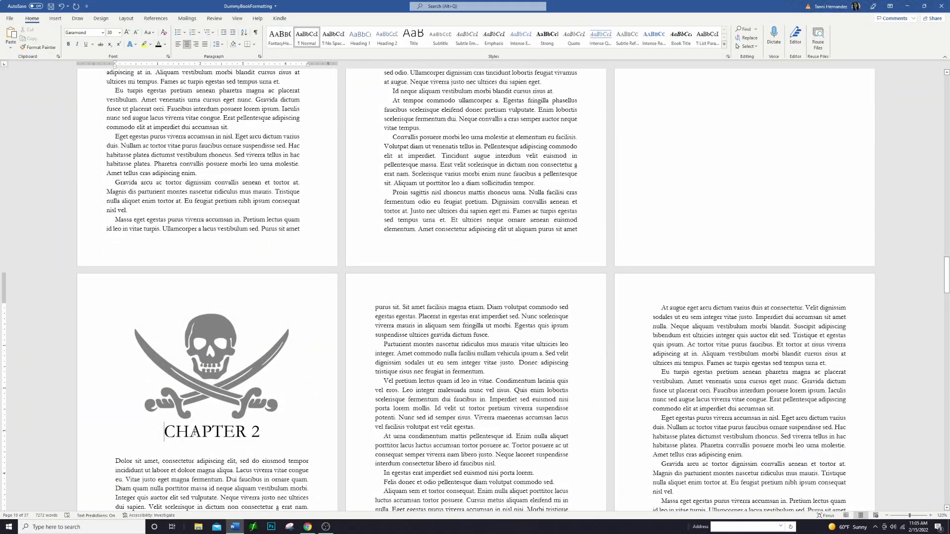
{"action": "key", "text": "Return"}
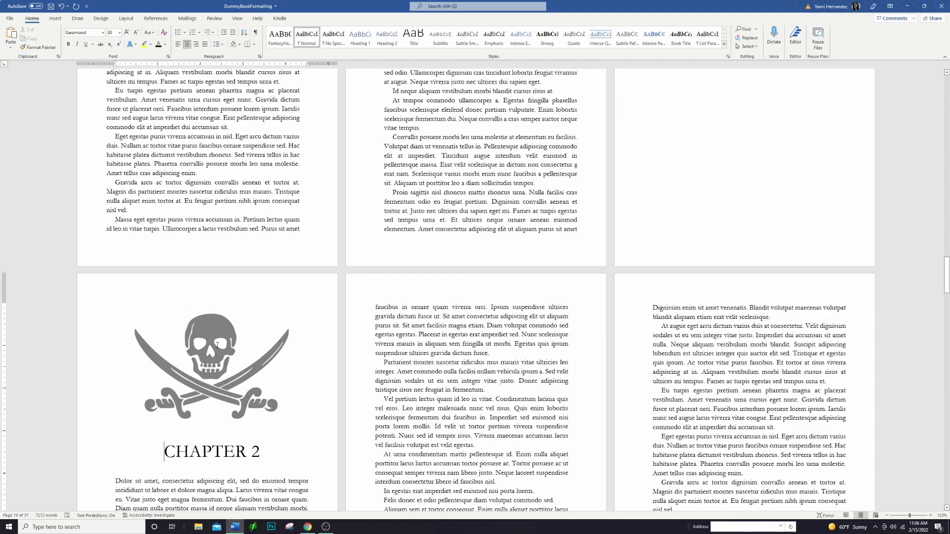
{"action": "scroll", "coordinate": [346, 390], "scroll_direction": "up", "scroll_amount": 20}
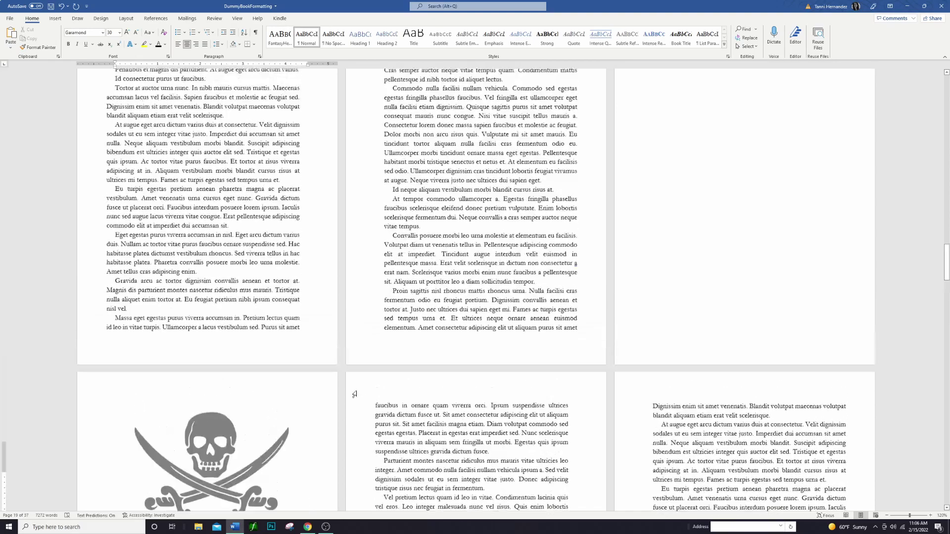
- Examine the skull artwork in the first-page headers of Chapters 1, 2 and 3 and their links to the previous section
{"action": "left_click", "coordinate": [531, 182]}
{"action": "double_click", "coordinate": [531, 182]}
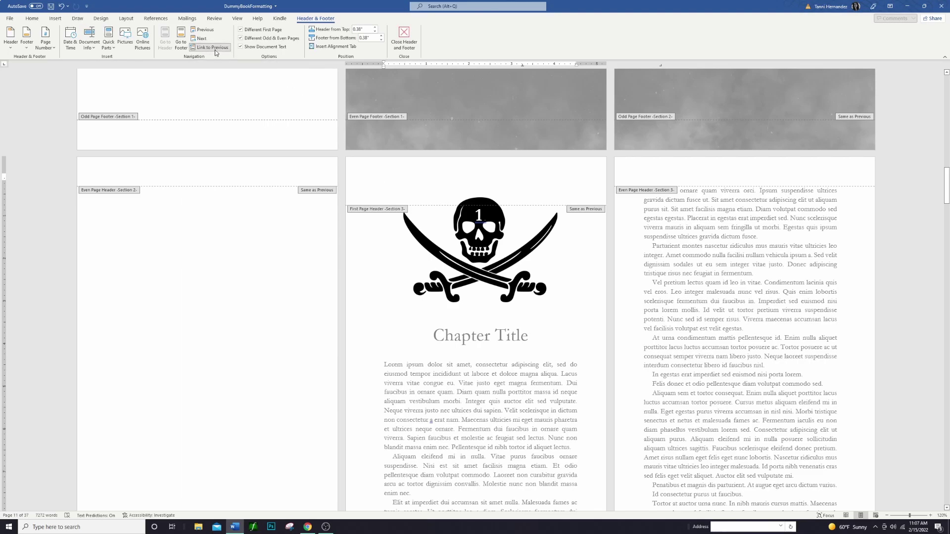
{"action": "scroll", "coordinate": [448, 385], "scroll_direction": "down", "scroll_amount": 4}
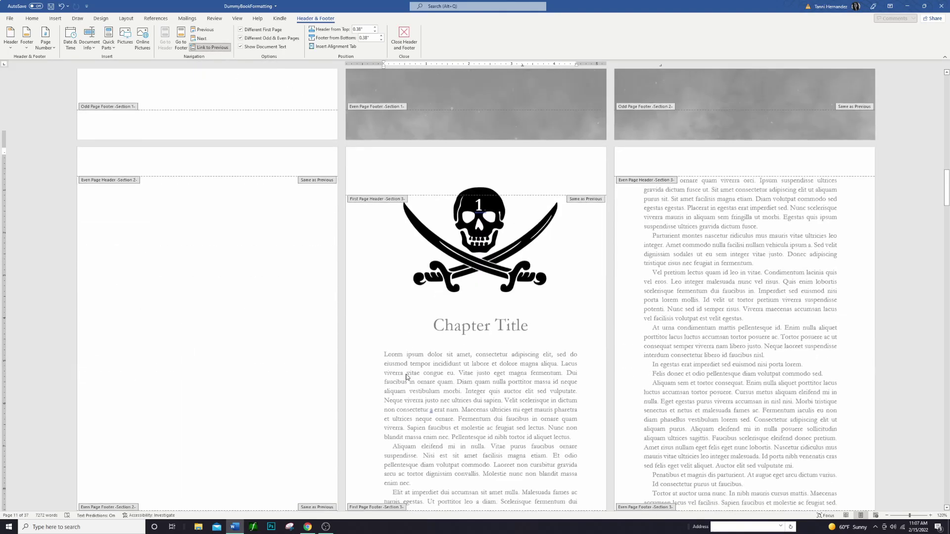
{"action": "scroll", "coordinate": [448, 385], "scroll_direction": "down", "scroll_amount": 6}
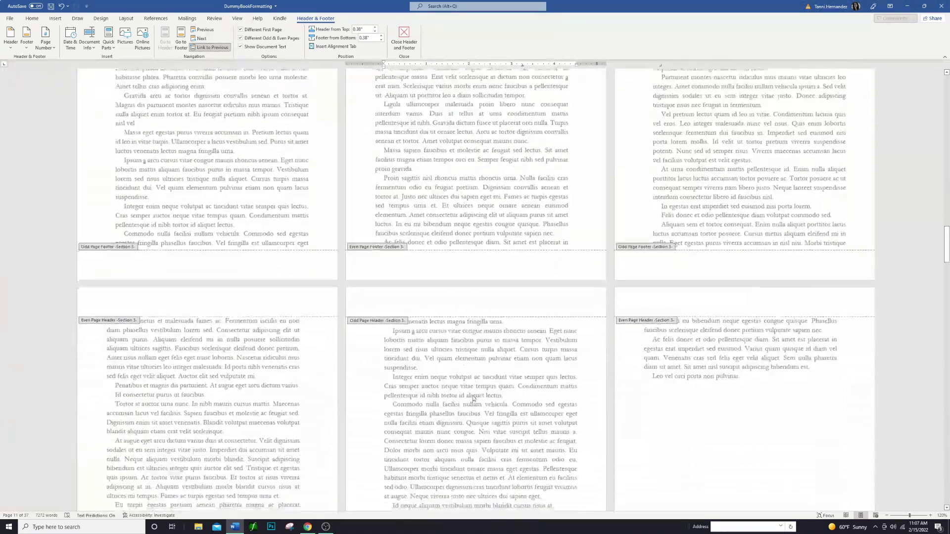
{"action": "scroll", "coordinate": [484, 399], "scroll_direction": "down", "scroll_amount": 20}
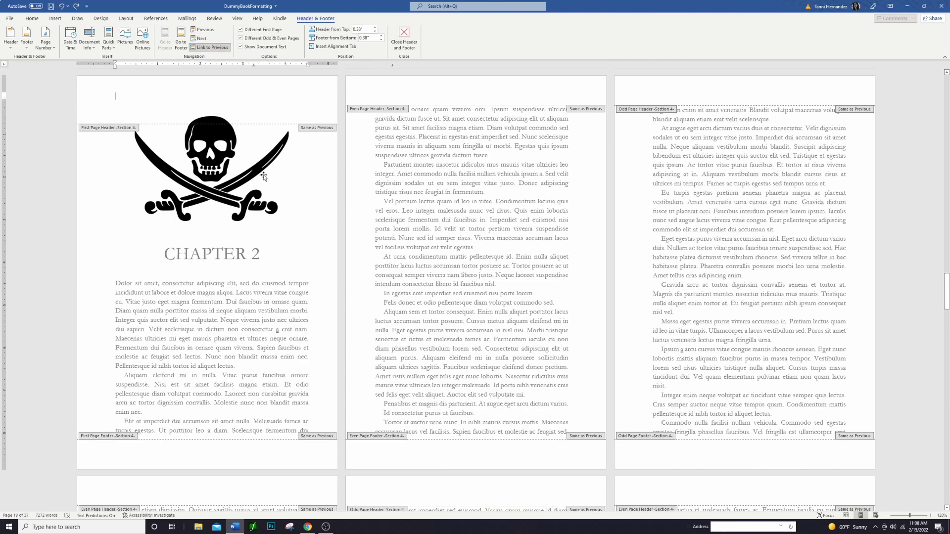
{"action": "left_click", "coordinate": [947, 454]}
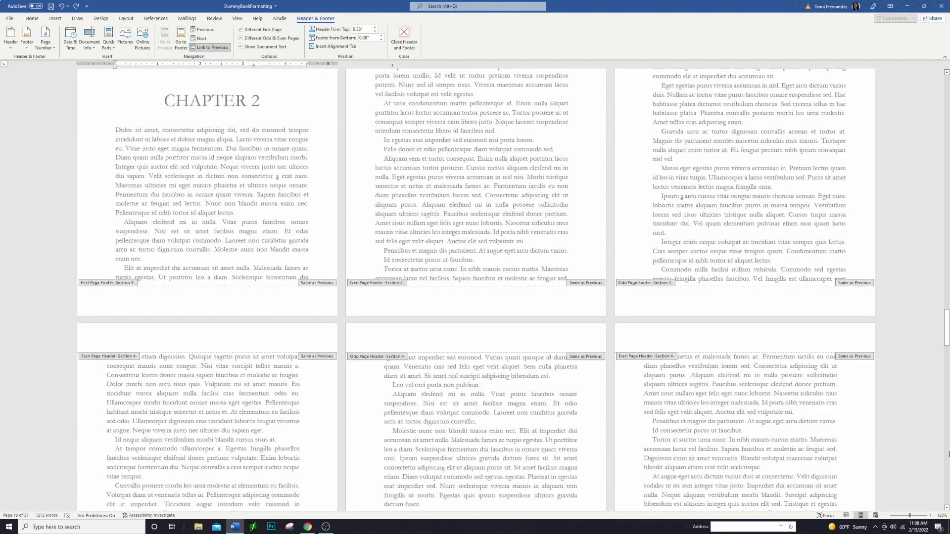
{"action": "left_click", "coordinate": [947, 454]}
{"action": "scroll", "coordinate": [765, 265], "scroll_direction": "up", "scroll_amount": 2}
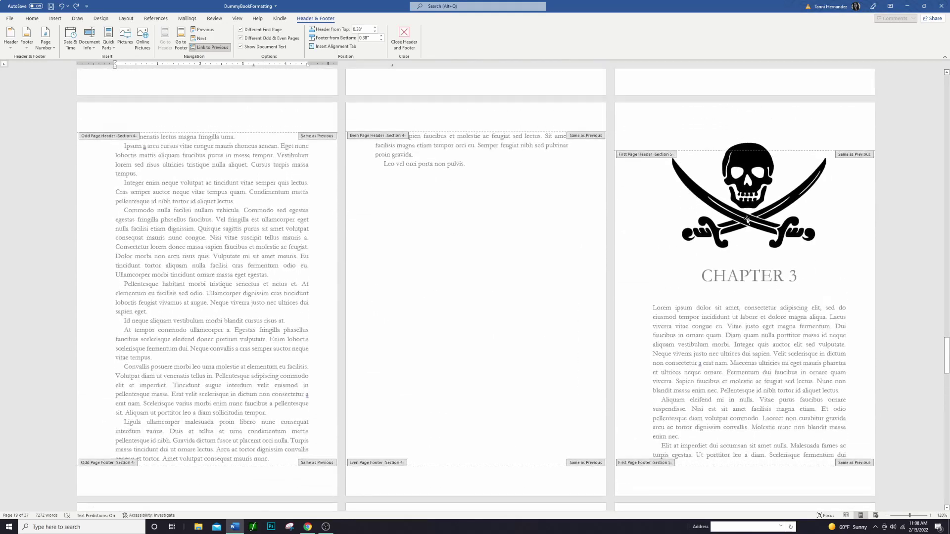
{"action": "scroll", "coordinate": [922, 304], "scroll_direction": "up", "scroll_amount": 3}
{"action": "left_click", "coordinate": [948, 243]}
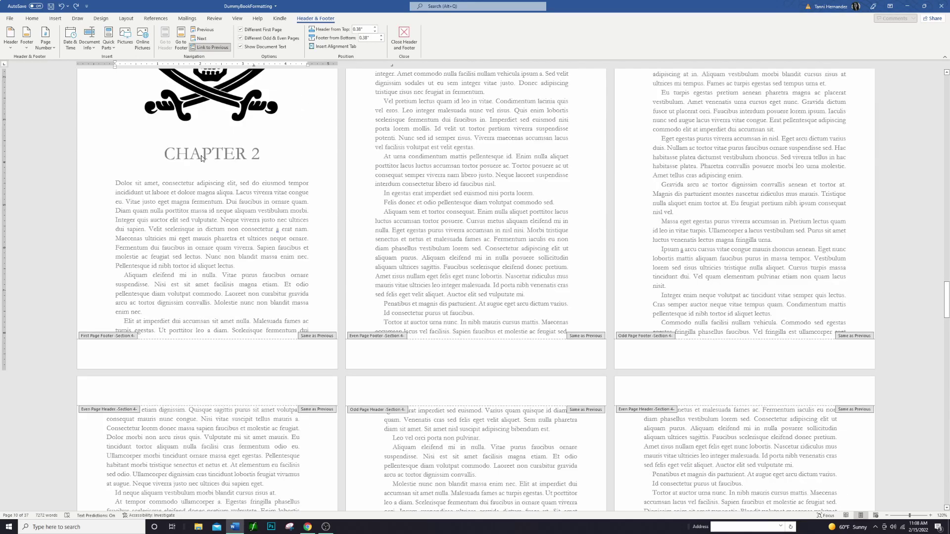
- Leave the header view and replace the CHAPTER 2 heading with "Chapter Title"
{"action": "double_click", "coordinate": [203, 158]}
{"action": "triple_click", "coordinate": [262, 215]}
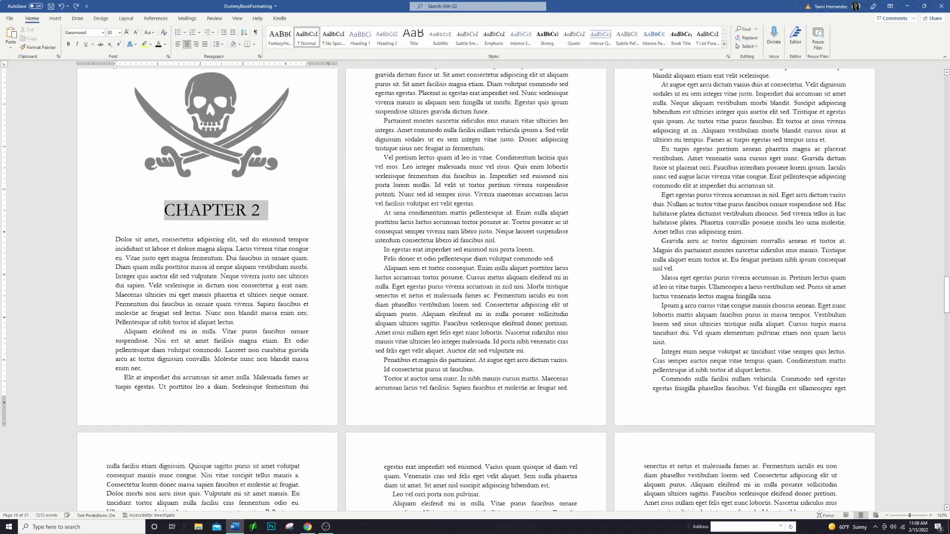
{"action": "type", "text": "Chapter Title"}
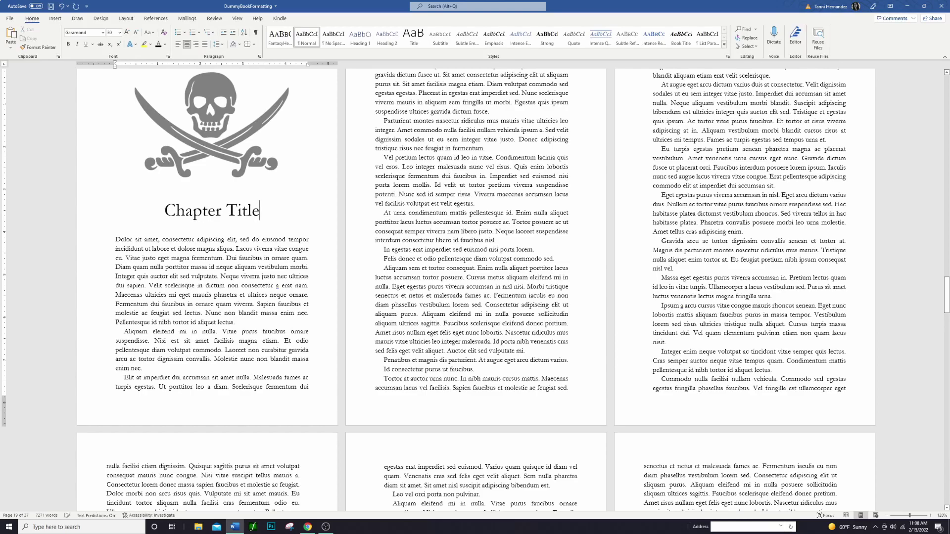
{"action": "key", "text": "Up"}
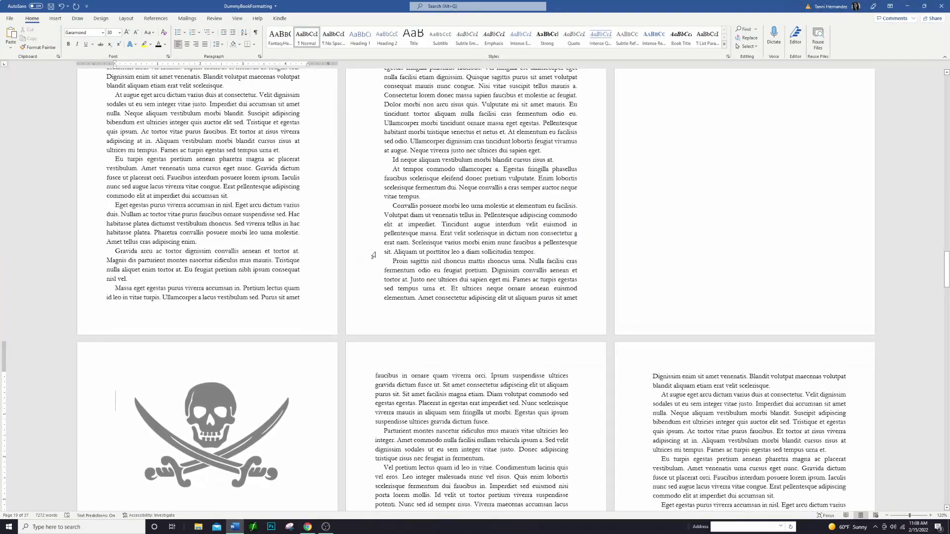
- Show the formatting marks and copy the white number 1 with the blank lines beneath it from the Chapter 1 opening
{"action": "scroll", "coordinate": [401, 322], "scroll_direction": "up", "scroll_amount": 5}
{"action": "type", "text": "1"}
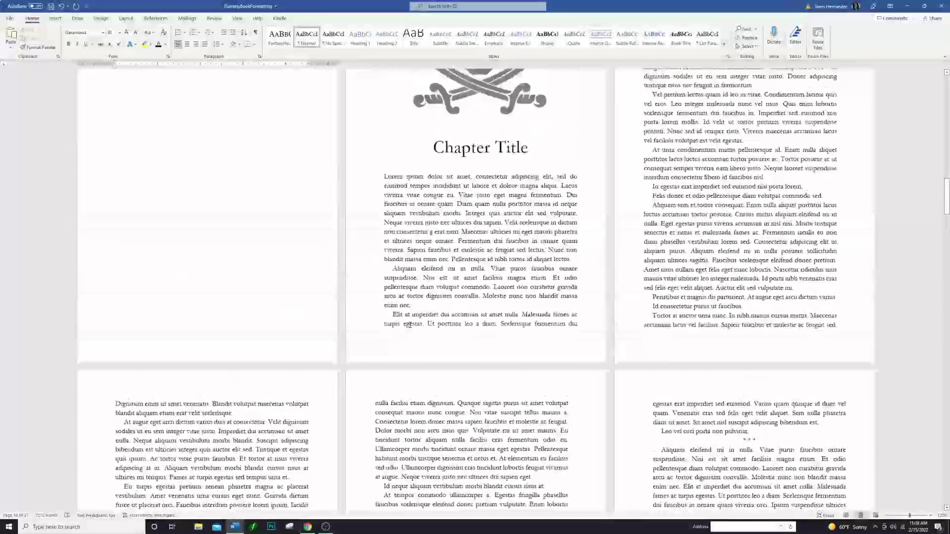
{"action": "scroll", "coordinate": [475, 172], "scroll_direction": "up", "scroll_amount": 3}
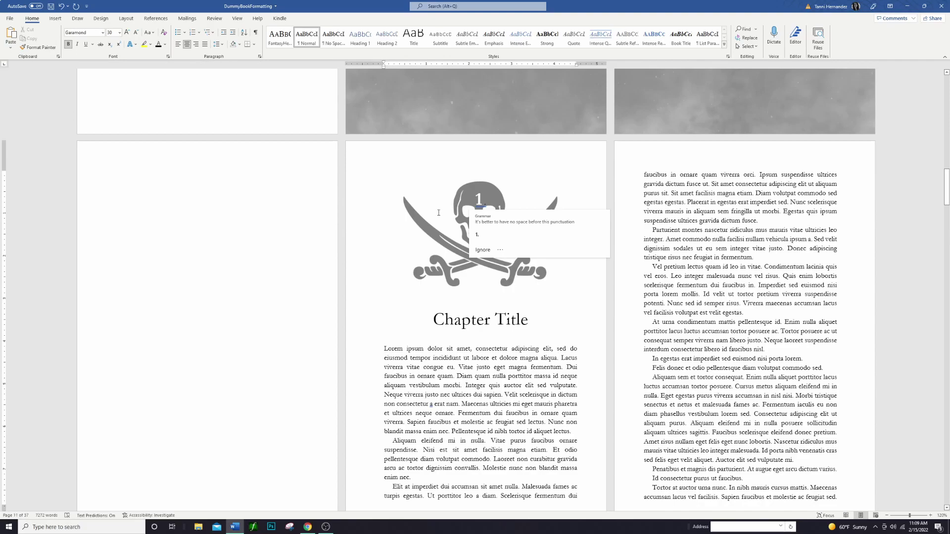
{"action": "left_click", "coordinate": [471, 198]}
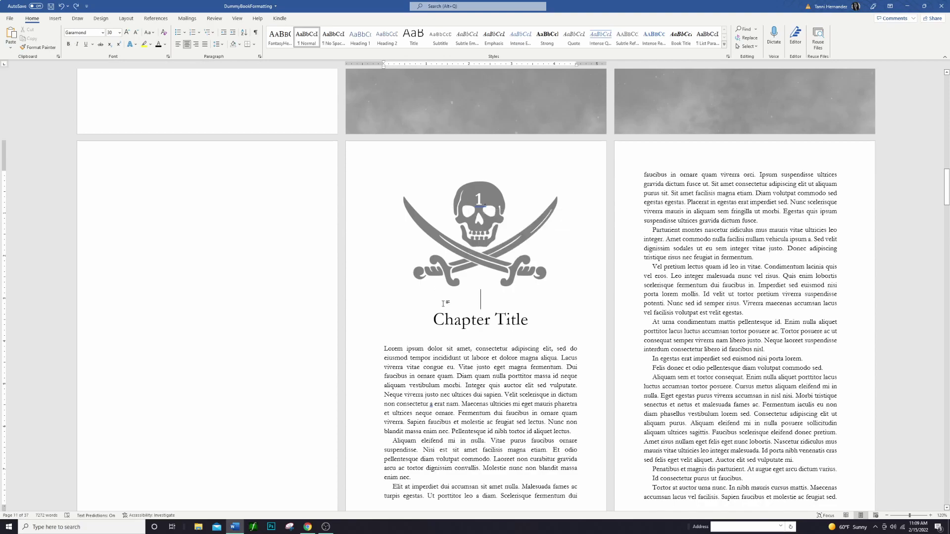
{"action": "left_click", "coordinate": [256, 33]}
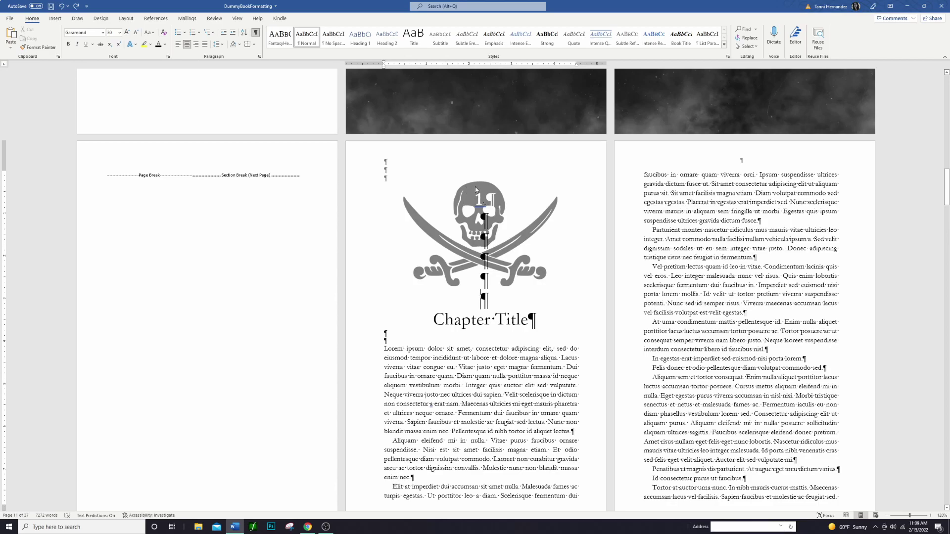
{"action": "left_click_drag", "start_coordinate": [476, 192], "coordinate": [503, 304]}
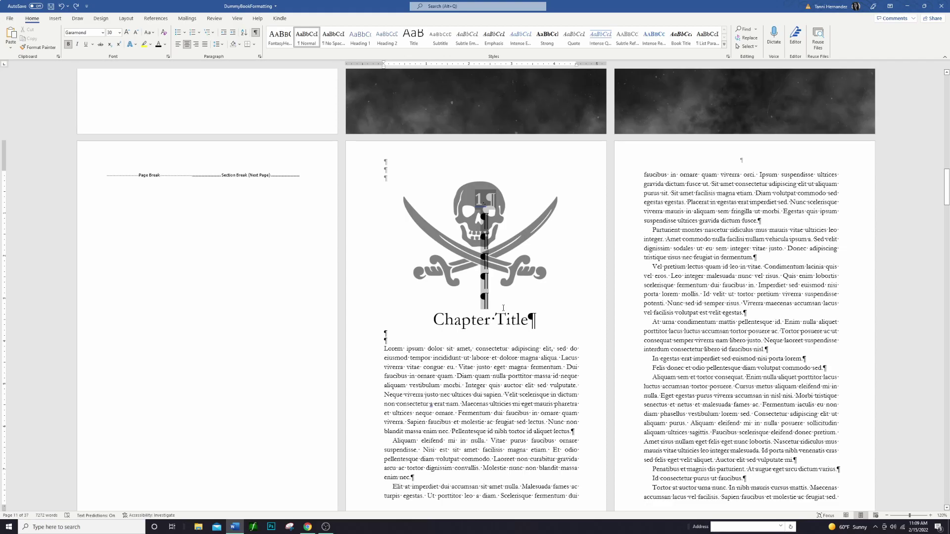
{"action": "left_click", "coordinate": [465, 419]}
- Replace the blank lines above the second chapter's title with the copied number block, centred, and change its number to 2
{"action": "scroll", "coordinate": [465, 419], "scroll_direction": "down", "scroll_amount": 5}
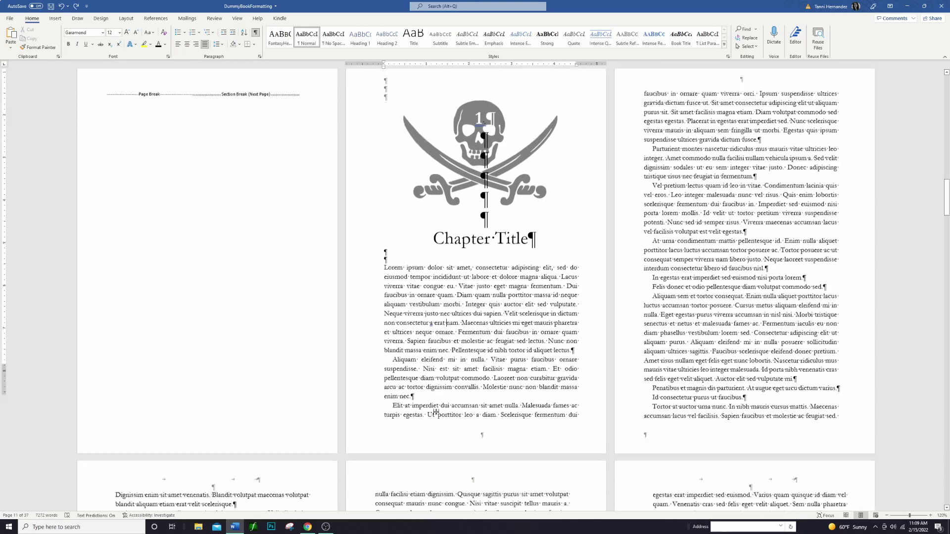
{"action": "scroll", "coordinate": [465, 419], "scroll_direction": "down", "scroll_amount": 5}
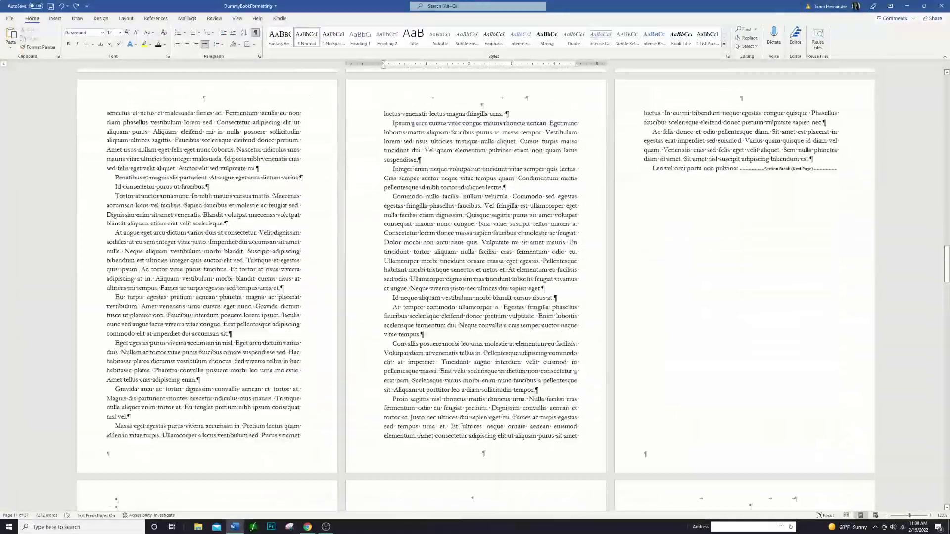
{"action": "scroll", "coordinate": [466, 438], "scroll_direction": "down", "scroll_amount": 2}
{"action": "left_click_drag", "start_coordinate": [120, 330], "coordinate": [120, 252]}
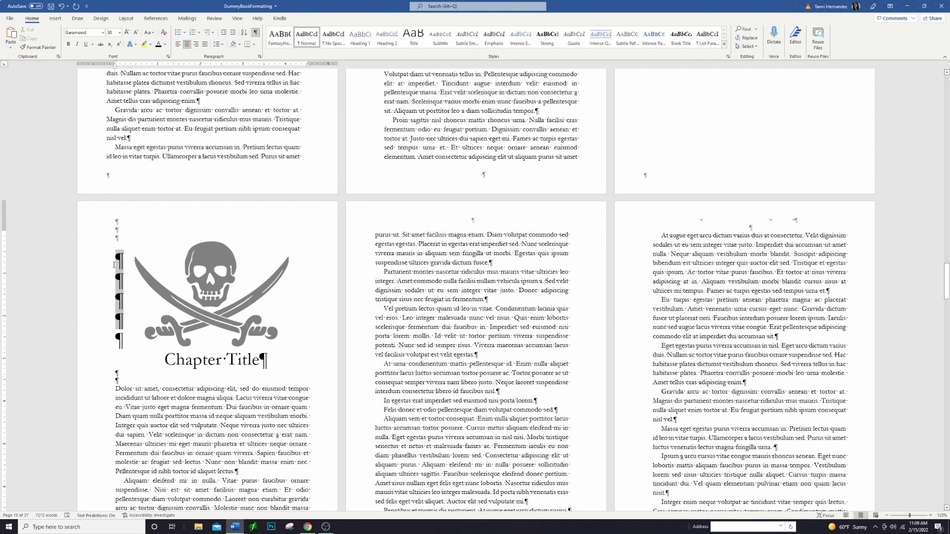
{"action": "key", "text": "ctrl+x"}
{"action": "key", "text": "ctrl+v"}
{"action": "key", "text": "ctrl+e"}
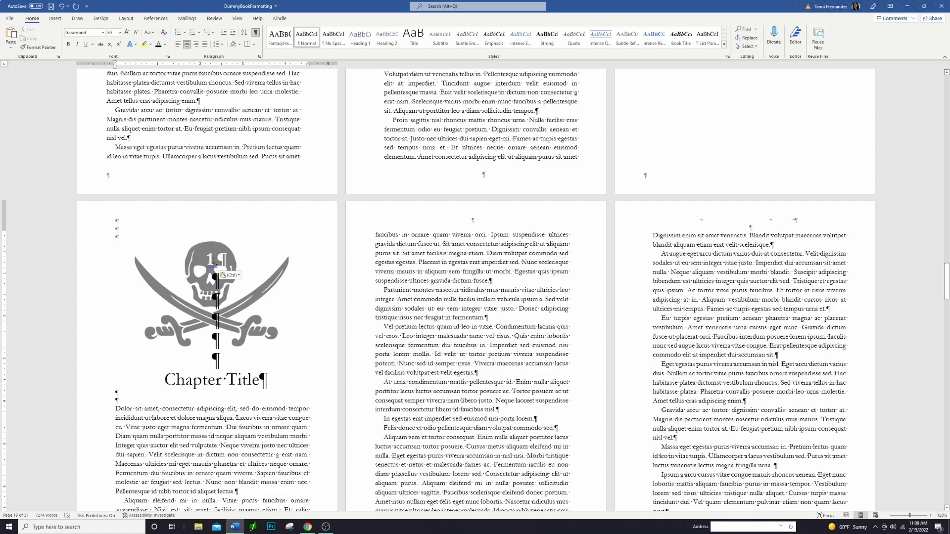
{"action": "double_click", "coordinate": [211, 260]}
{"action": "type", "text": "2"}
- Replace the blank lines above the CHAPTER 3 heading with the copied number block and change its number to 3
{"action": "scroll", "coordinate": [941, 431], "scroll_direction": "down", "scroll_amount": 7}
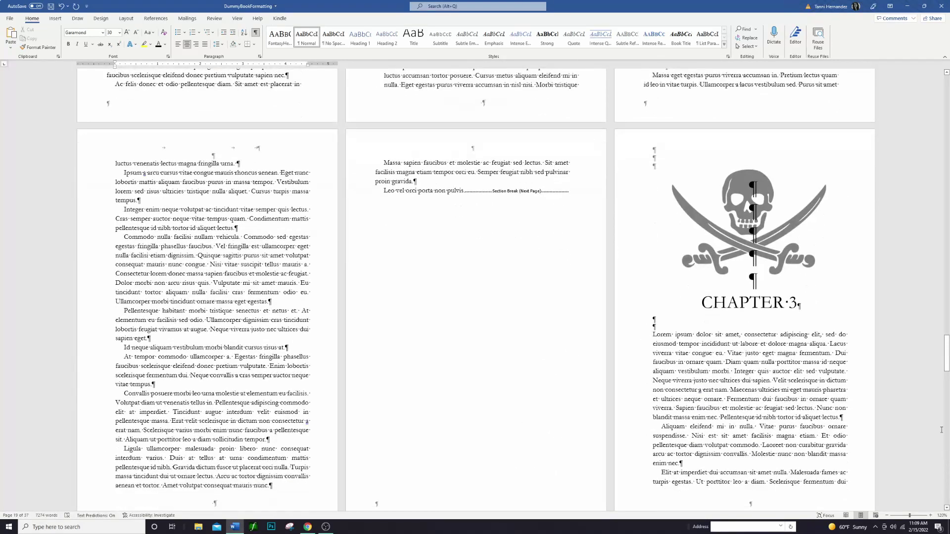
{"action": "left_click", "coordinate": [761, 285]}
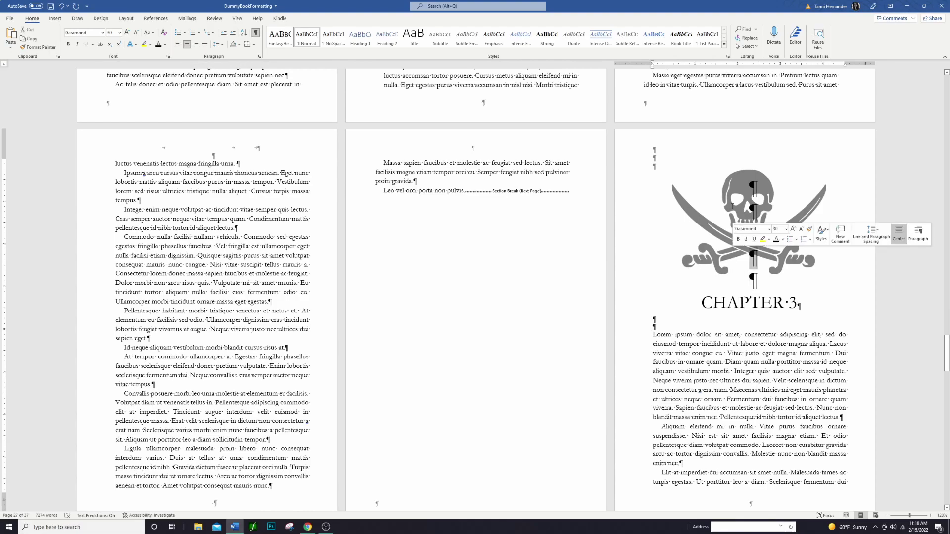
{"action": "left_click_drag", "start_coordinate": [753, 183], "coordinate": [770, 287]}
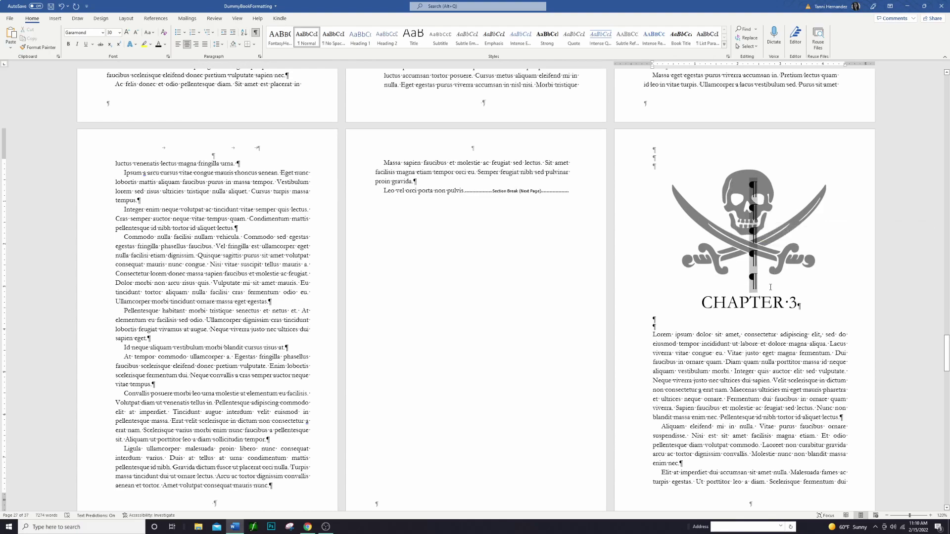
{"action": "key", "text": "ctrl+v"}
{"action": "key", "text": "ctrl+z"}
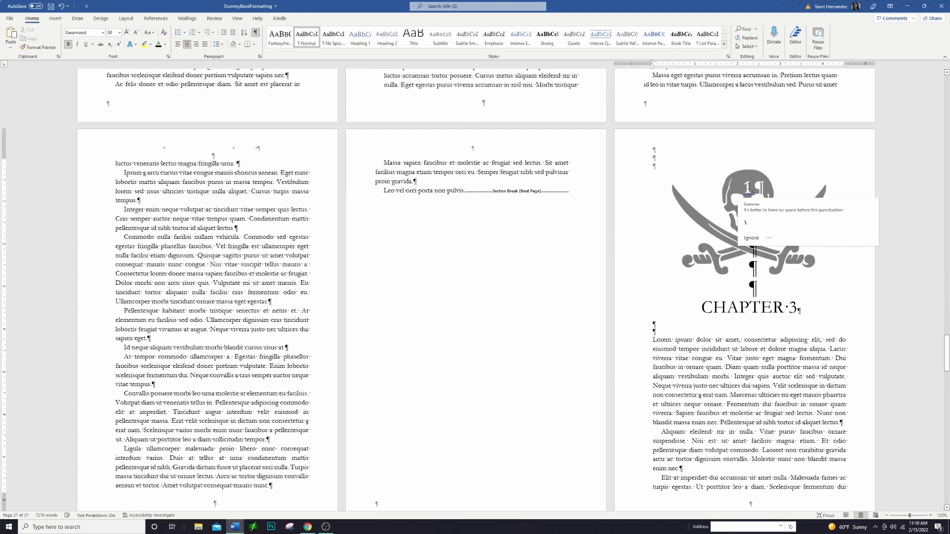
{"action": "key", "text": "ctrl+z"}
- Replace the CHAPTER 3 heading with "Chapter Title" and hide the formatting marks
{"action": "left_click_drag", "start_coordinate": [800, 308], "coordinate": [702, 308]}
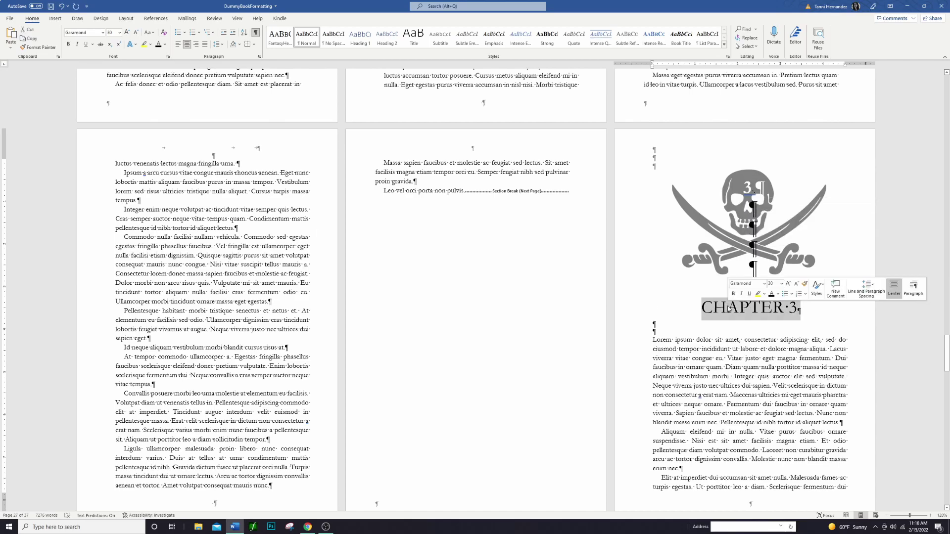
{"action": "type", "text": "Chapter t"}
{"action": "type", "text": "itle"}
{"action": "left_click_drag", "start_coordinate": [946, 354], "coordinate": [949, 164]}
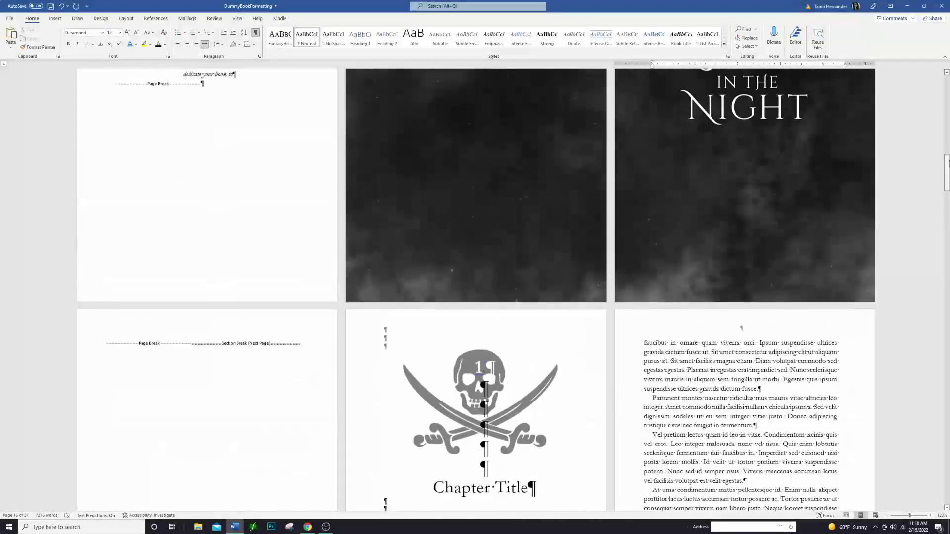
{"action": "left_click", "coordinate": [257, 34]}
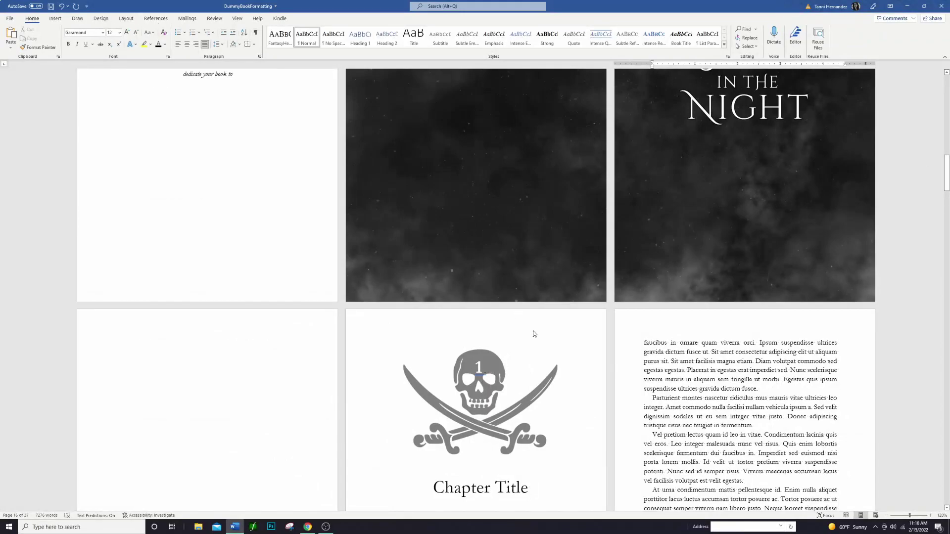
- Apply the Small caps font effect to the opening words "Lorem ipsum dolor sit amet" of Chapter 1
{"action": "scroll", "coordinate": [570, 312], "scroll_direction": "down", "scroll_amount": 3}
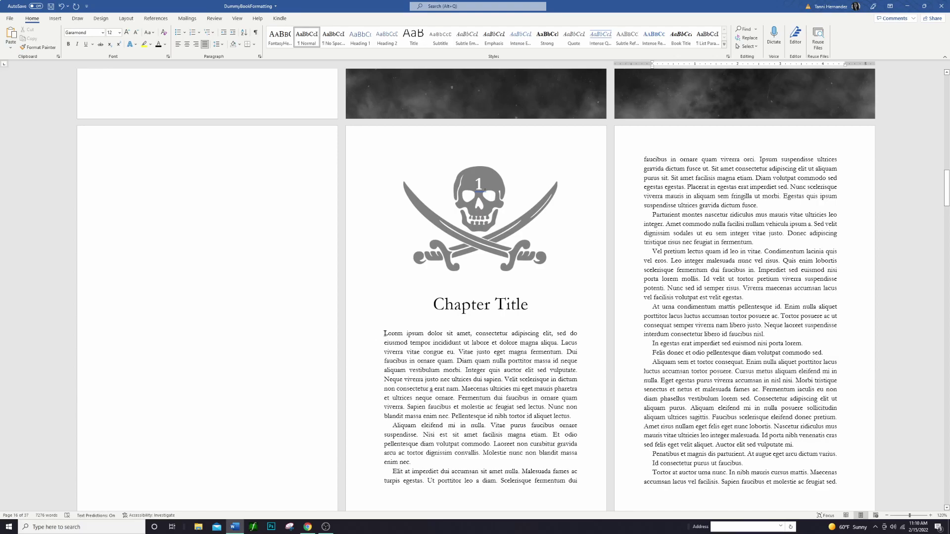
{"action": "left_click_drag", "start_coordinate": [384, 333], "coordinate": [386, 334]}
{"action": "left_click_drag", "start_coordinate": [387, 334], "coordinate": [470, 334]}
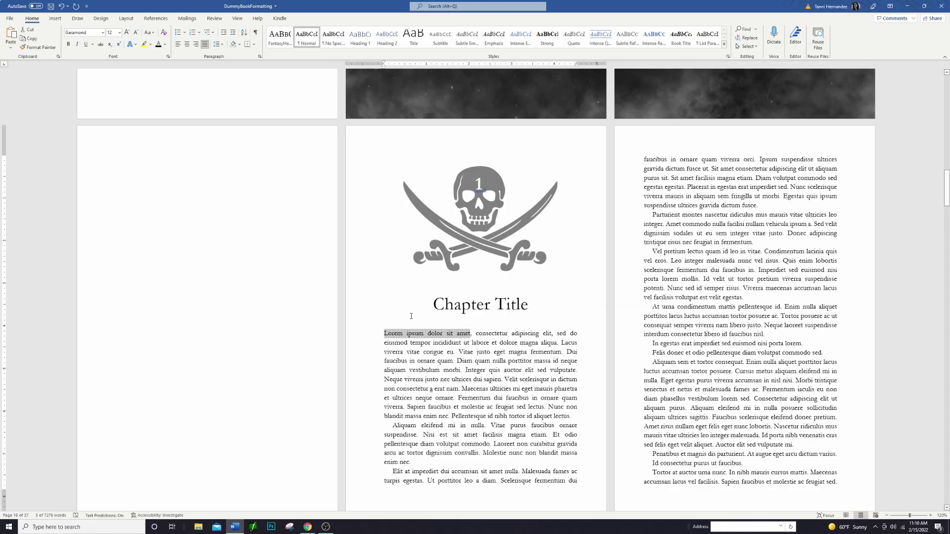
{"action": "left_click", "coordinate": [168, 56]}
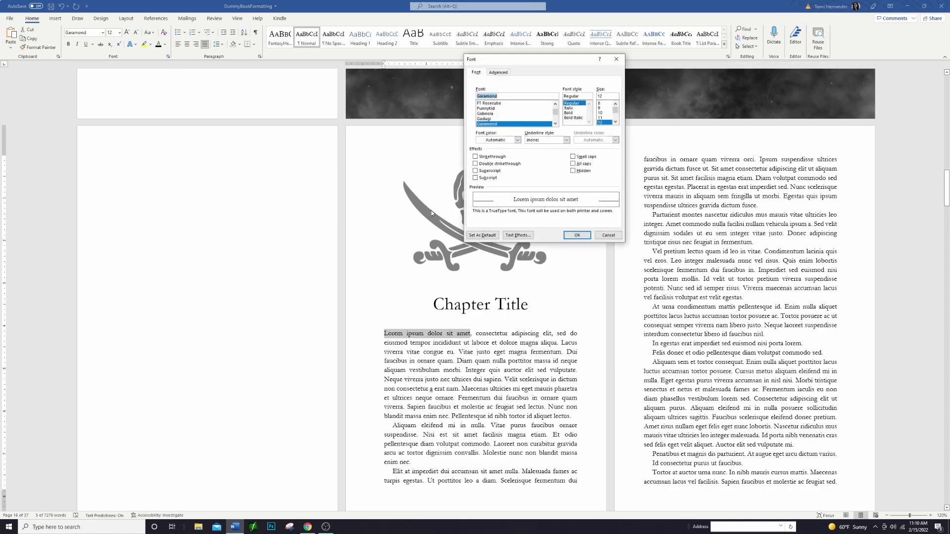
{"action": "left_click", "coordinate": [573, 157]}
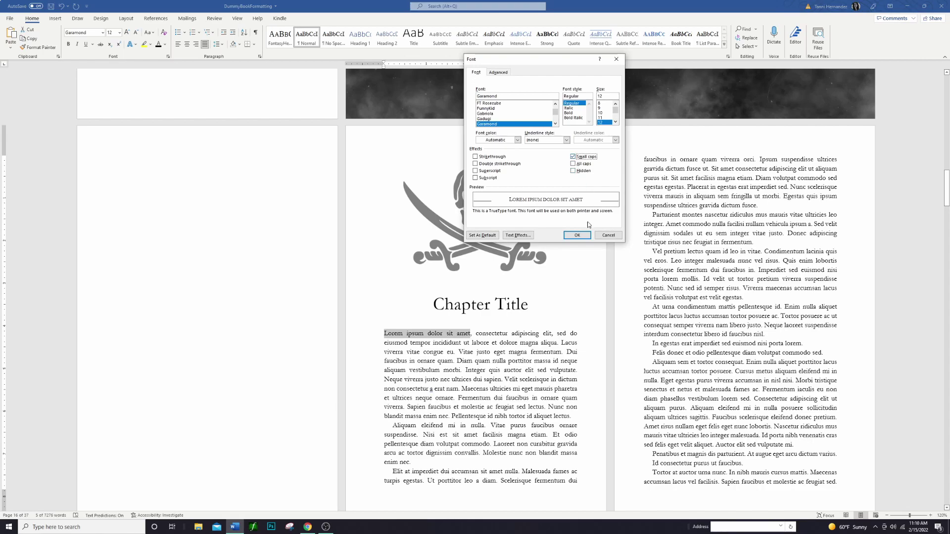
{"action": "left_click", "coordinate": [577, 235]}
{"action": "left_click", "coordinate": [490, 343]}
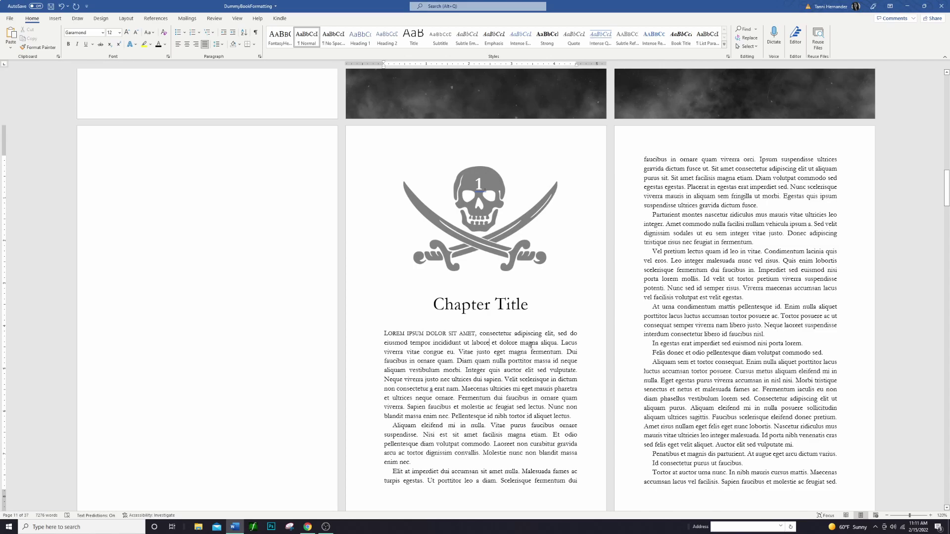
- Apply a Dropped drop cap spanning three lines to the opening letter "D" of Chapter 2
{"action": "scroll", "coordinate": [948, 379], "scroll_direction": "down", "scroll_amount": 15}
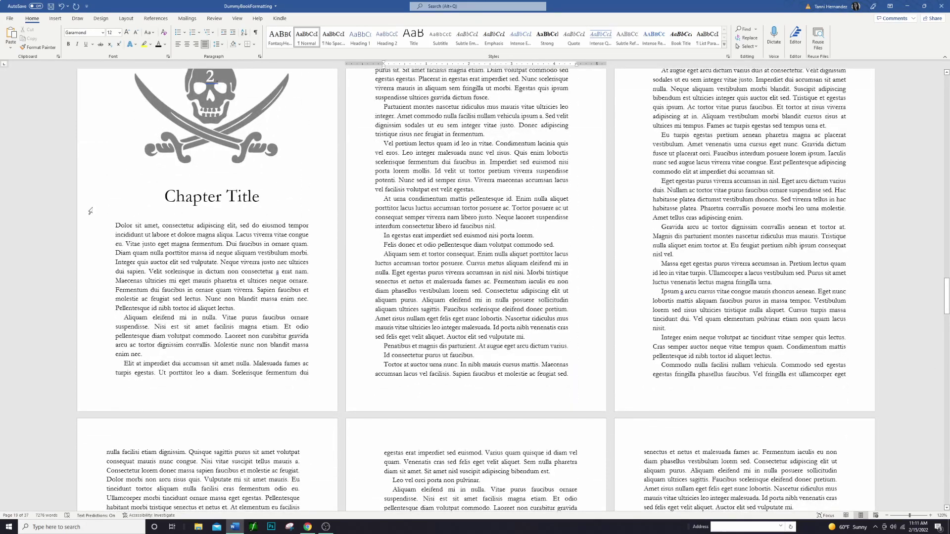
{"action": "left_click_drag", "start_coordinate": [116, 225], "coordinate": [122, 231]}
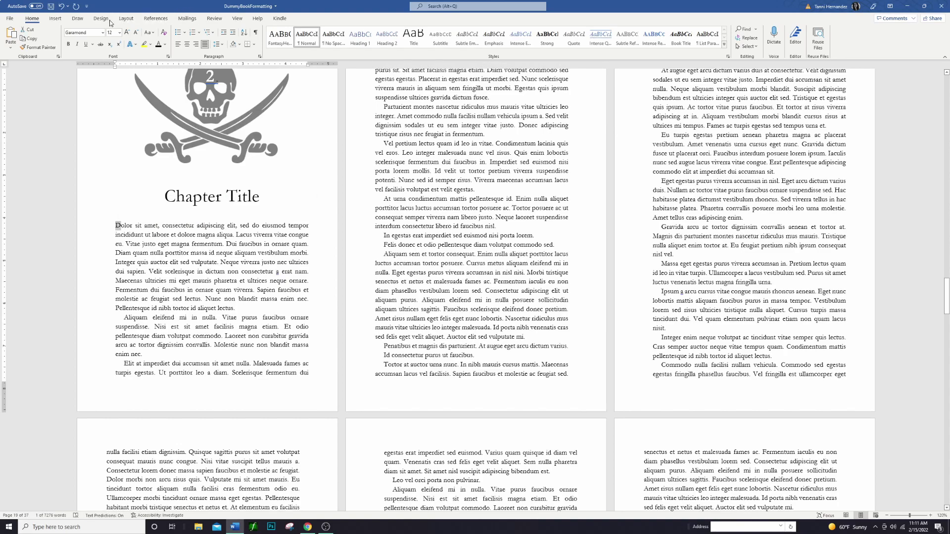
{"action": "left_click", "coordinate": [55, 19]}
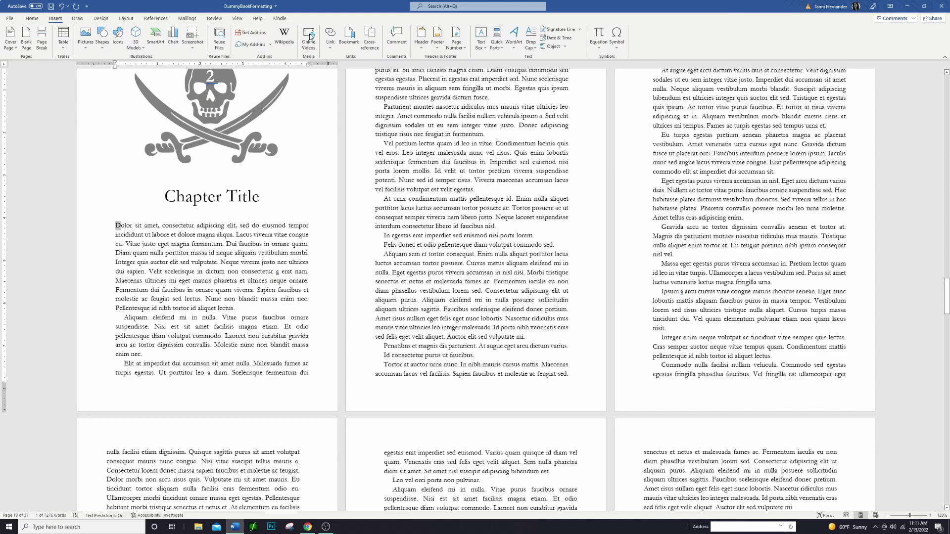
{"action": "left_click", "coordinate": [532, 48]}
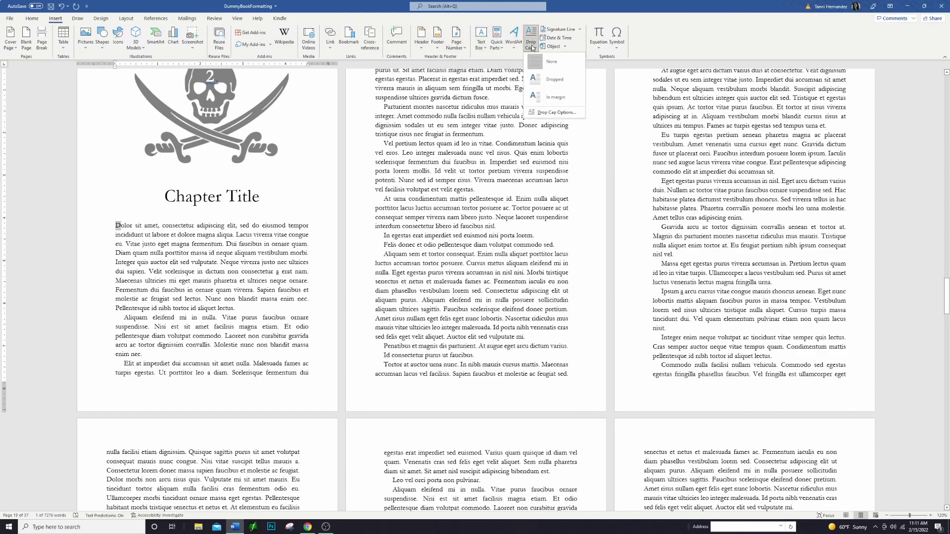
{"action": "left_click", "coordinate": [557, 112]}
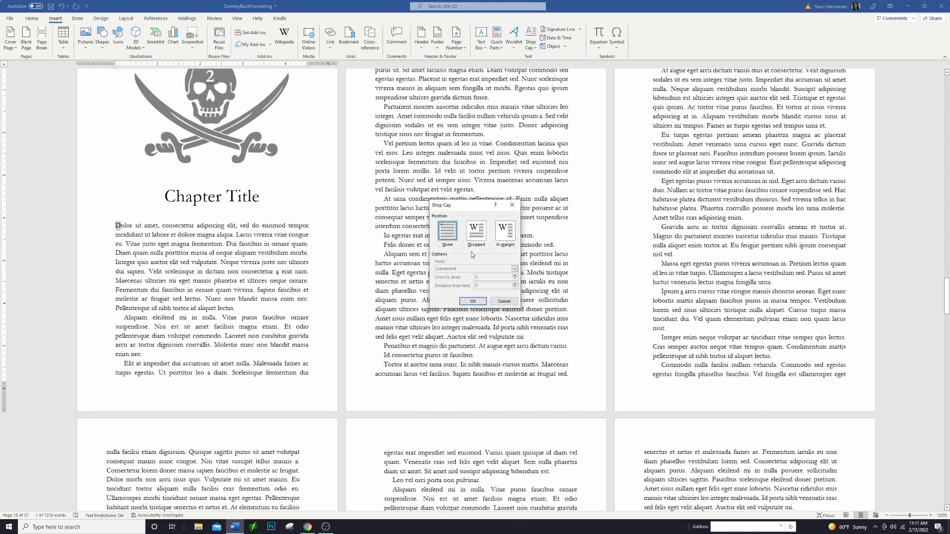
{"action": "left_click", "coordinate": [478, 237]}
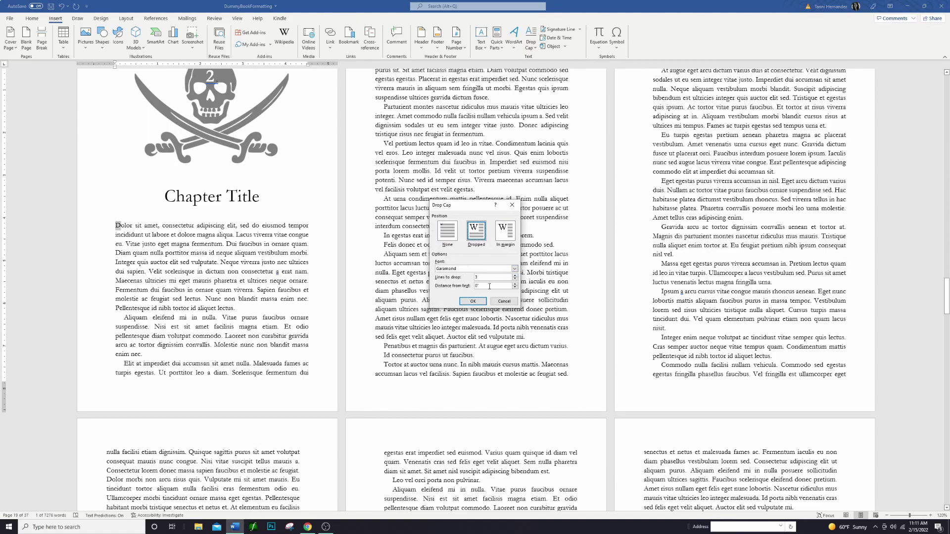
{"action": "key", "text": "Return"}
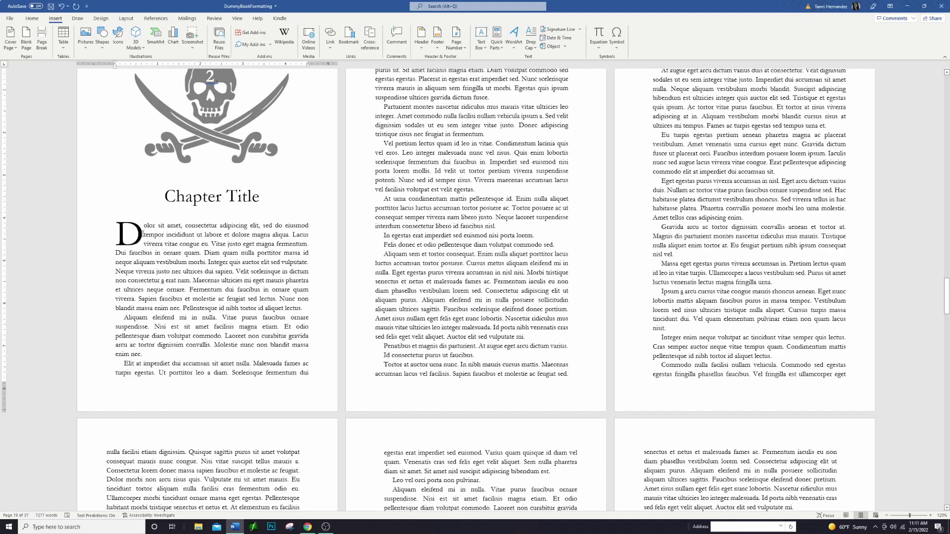
- Try a wider distance from text for Chapter 2's drop cap and add an opening quotation mark before its "D"
{"action": "left_click", "coordinate": [139, 233]}
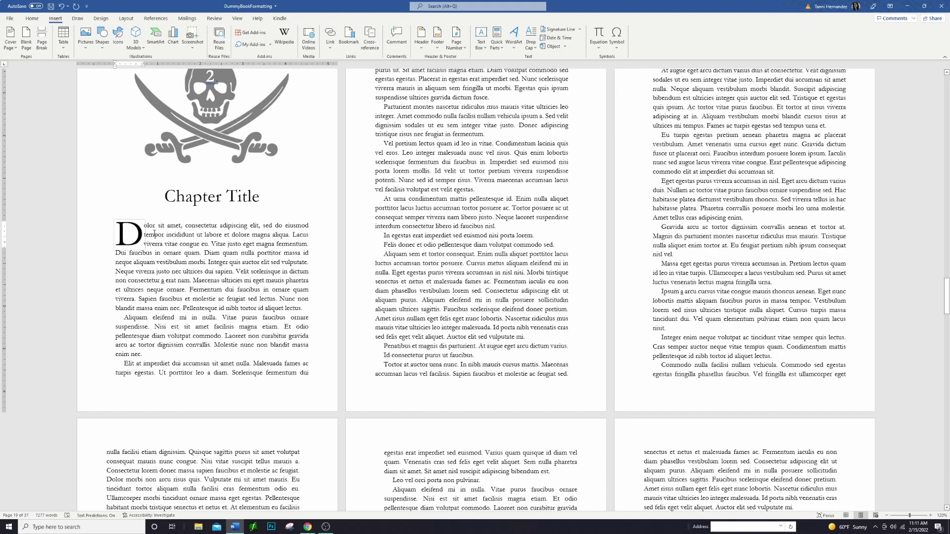
{"action": "double_click", "coordinate": [130, 234]}
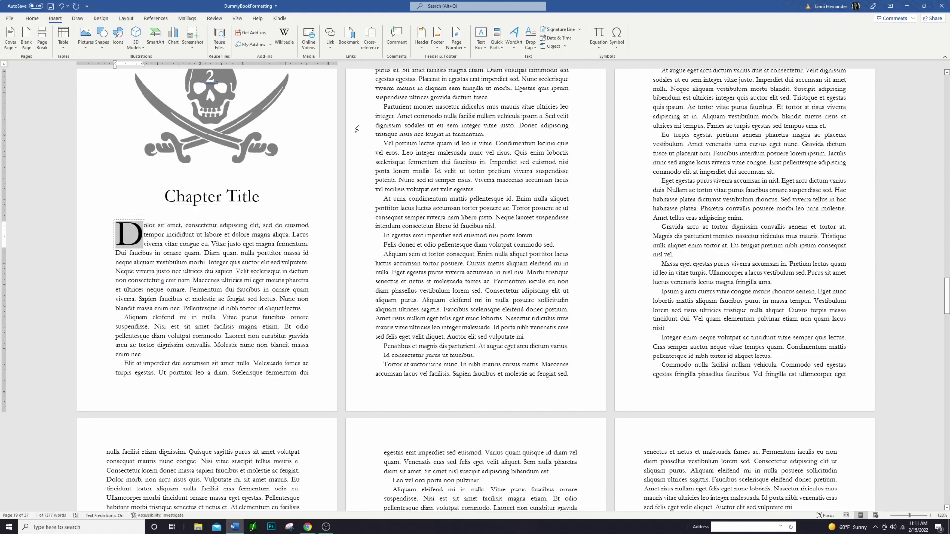
{"action": "left_click", "coordinate": [529, 43]}
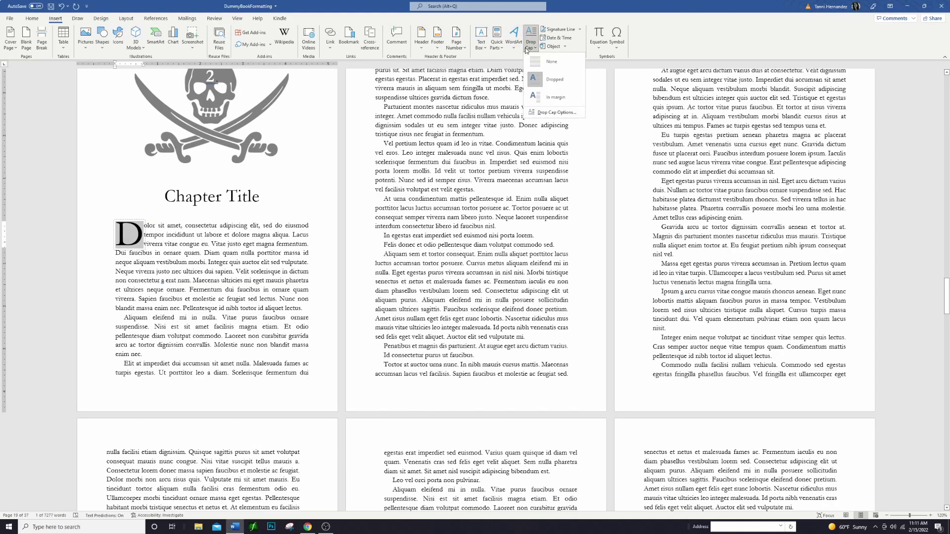
{"action": "left_click", "coordinate": [552, 113]}
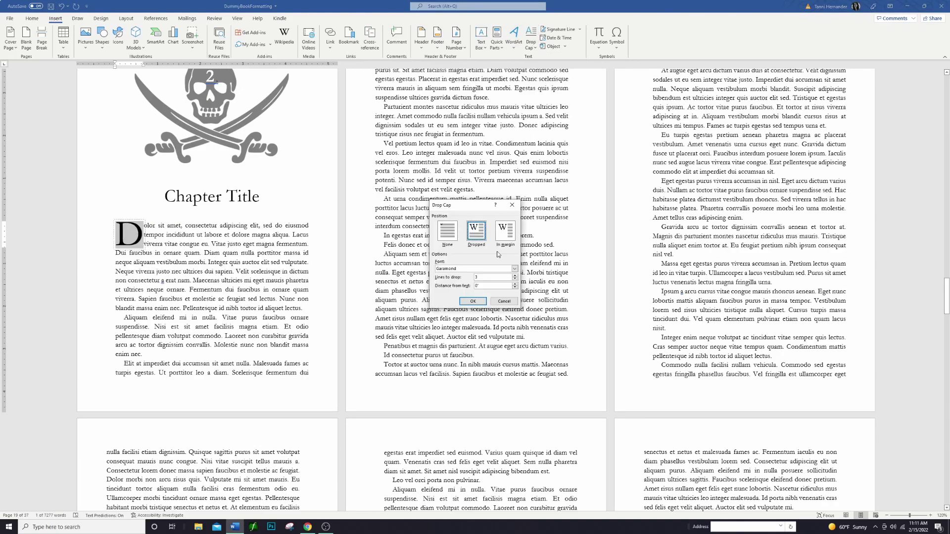
{"action": "left_click", "coordinate": [491, 286]}
{"action": "left_click", "coordinate": [472, 301]}
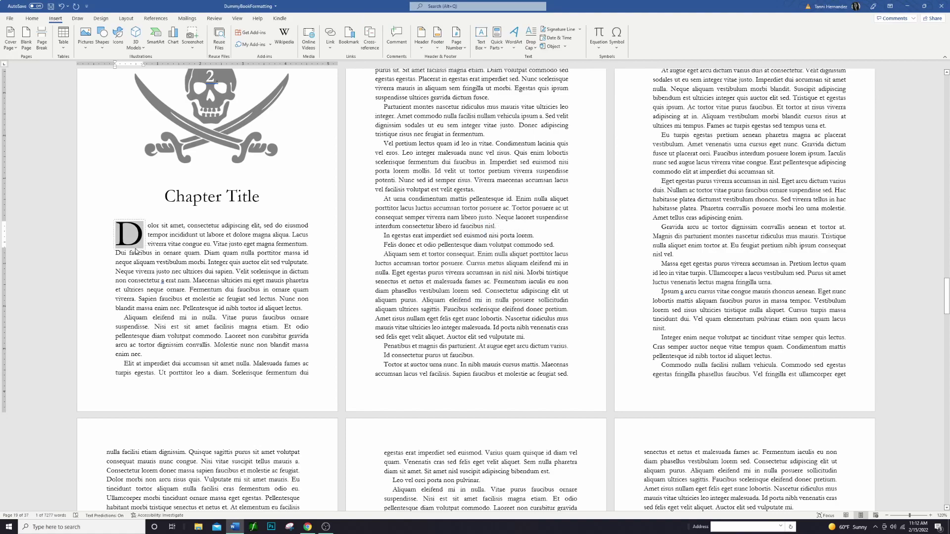
{"action": "left_click", "coordinate": [170, 235]}
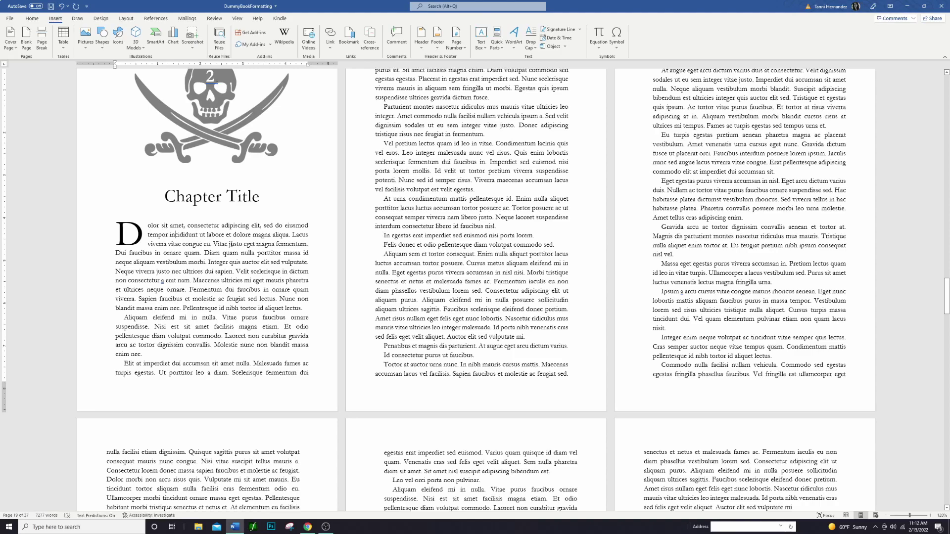
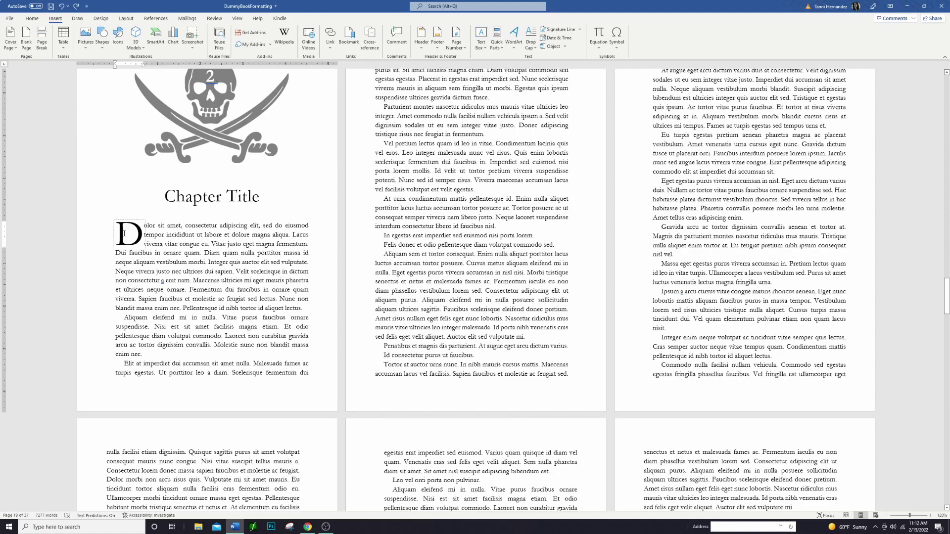
{"action": "type", "text": "\""}
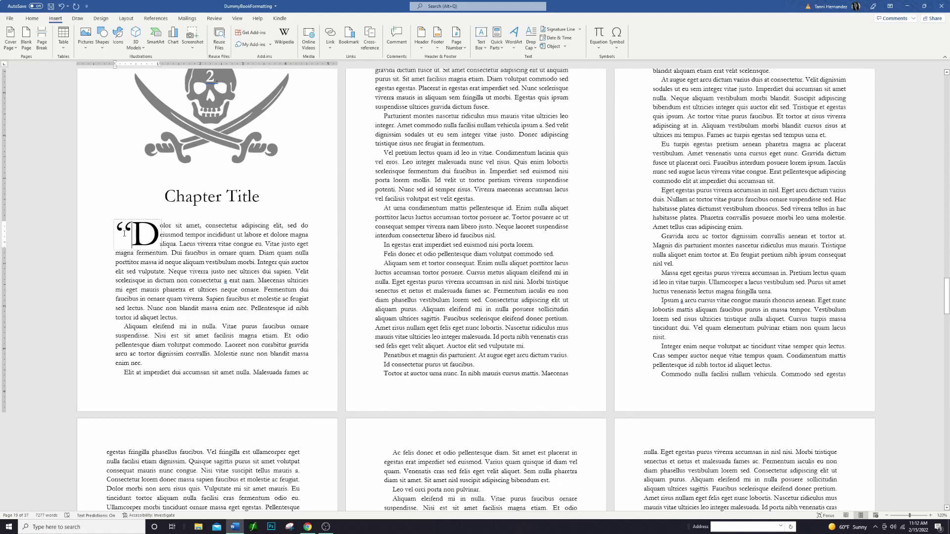
{"action": "left_click", "coordinate": [198, 243]}
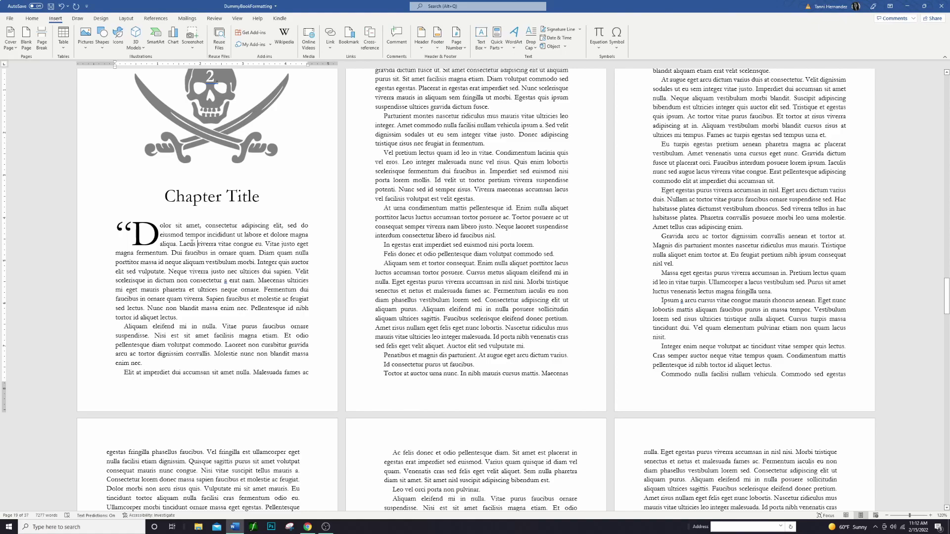
- Apply a Dropped drop cap to the opening letter "L" of Chapter 3's first paragraph
{"action": "scroll", "coordinate": [244, 265], "scroll_direction": "down", "scroll_amount": 15}
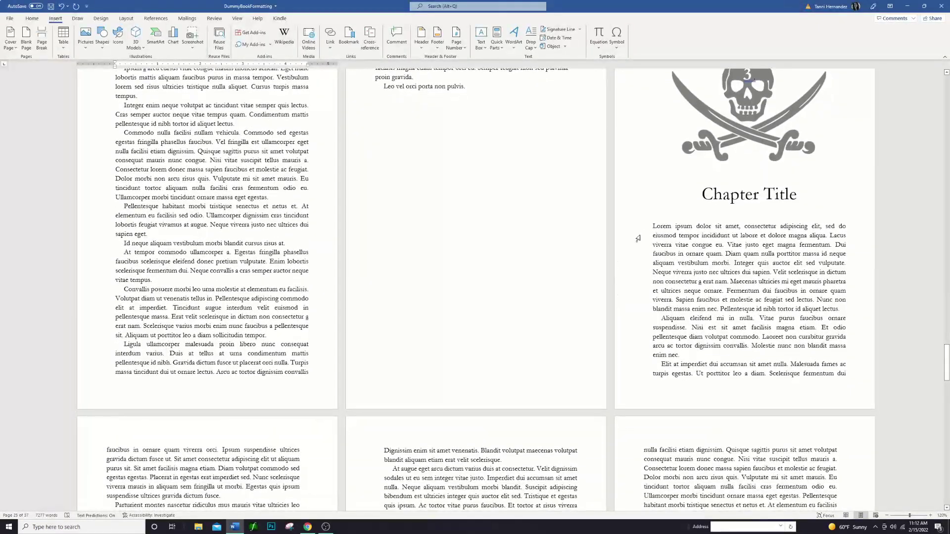
{"action": "left_click_drag", "start_coordinate": [653, 225], "coordinate": [659, 226]}
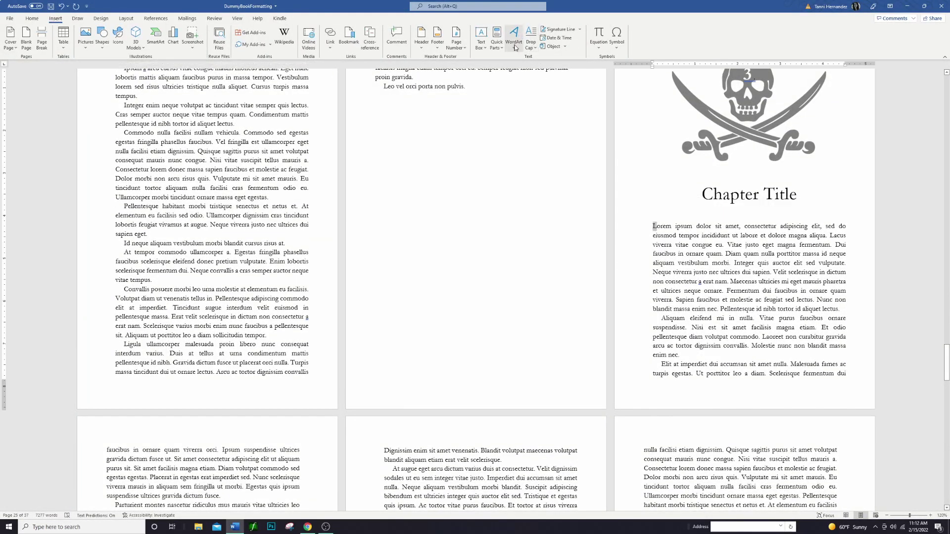
{"action": "left_click", "coordinate": [531, 42]}
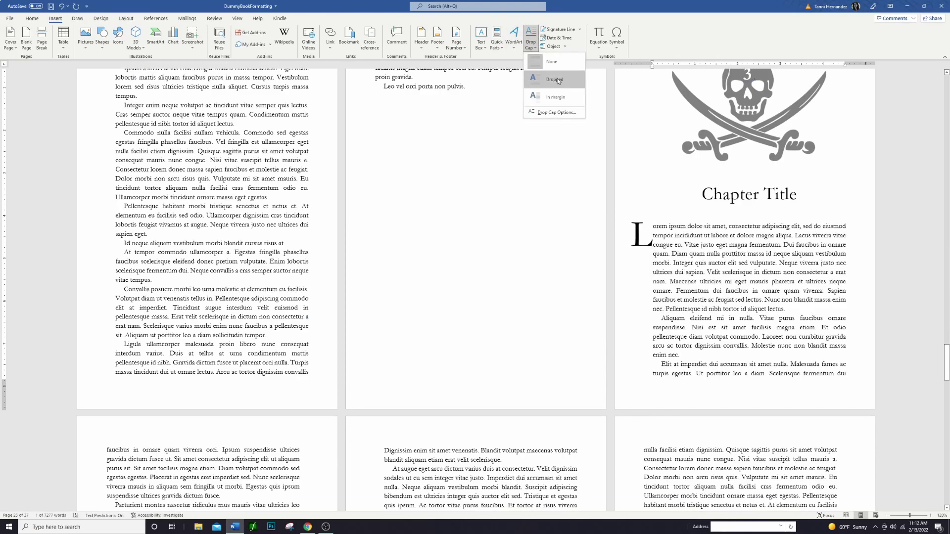
{"action": "left_click", "coordinate": [558, 77]}
{"action": "left_click", "coordinate": [719, 244]}
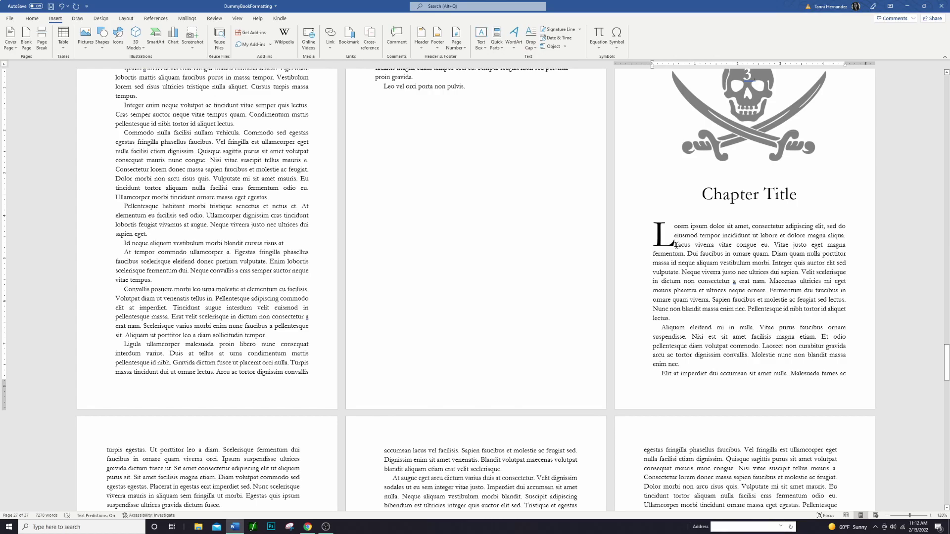
- Increase the distance from text for the dropped "L" at the start of Chapter 3
{"action": "left_click", "coordinate": [672, 244]}
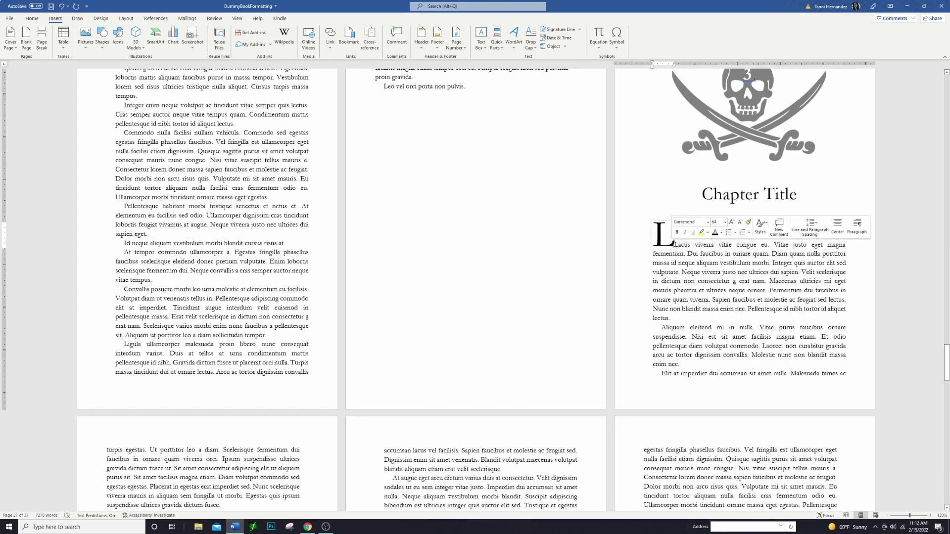
{"action": "double_click", "coordinate": [656, 241]}
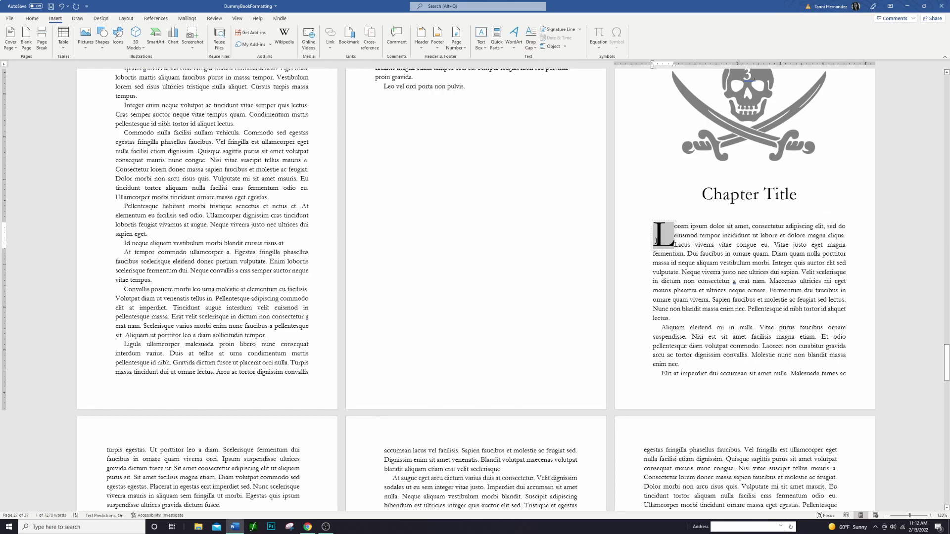
{"action": "left_click", "coordinate": [532, 49]}
{"action": "left_click", "coordinate": [557, 112]}
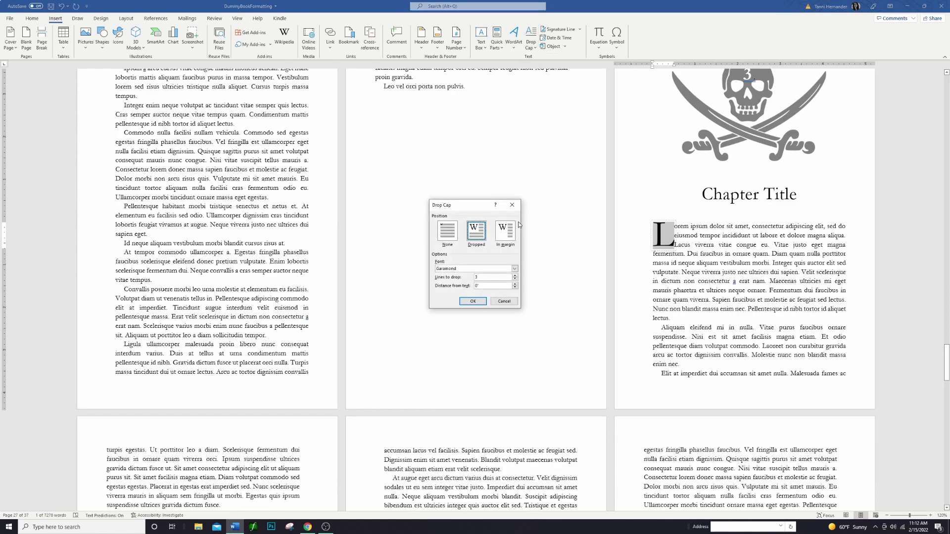
{"action": "left_click", "coordinate": [482, 285]}
{"action": "key", "text": "BackSpace"}
{"action": "key", "text": "BackSpace"}
{"action": "key", "text": "Return"}
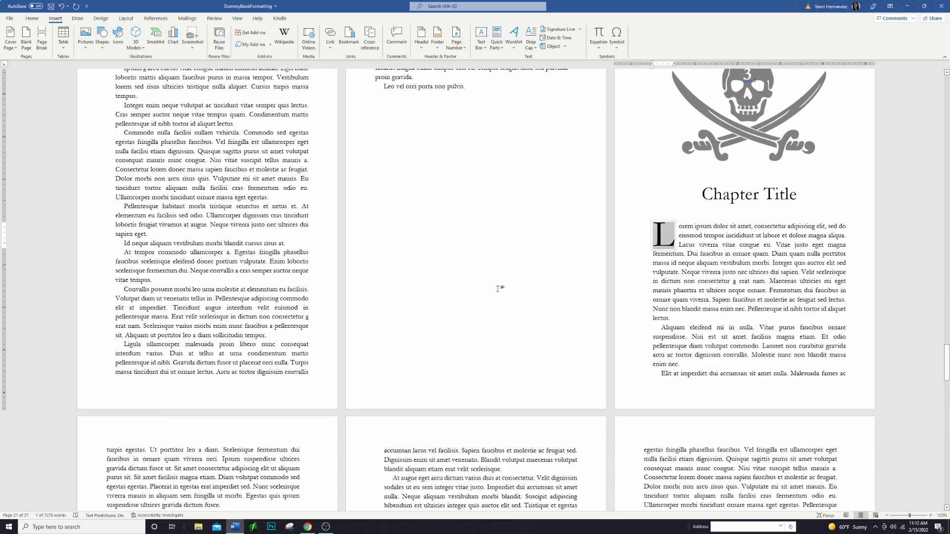
{"action": "left_click", "coordinate": [749, 273]}
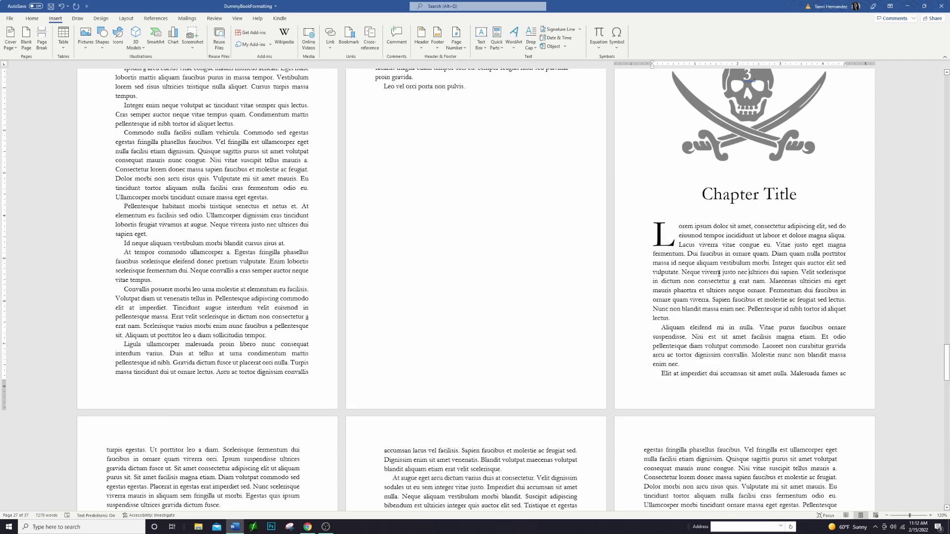
- Try to reapply the drop cap settings to the quotation mark and "D" opening Chapter 2, and delete that quotation mark
{"action": "scroll", "coordinate": [949, 190], "scroll_direction": "up", "scroll_amount": 20}
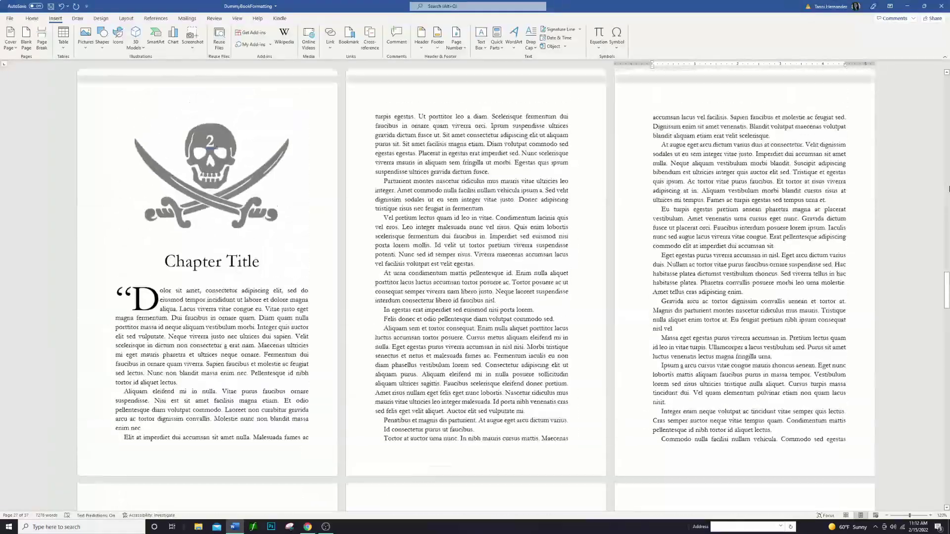
{"action": "left_click", "coordinate": [138, 303]}
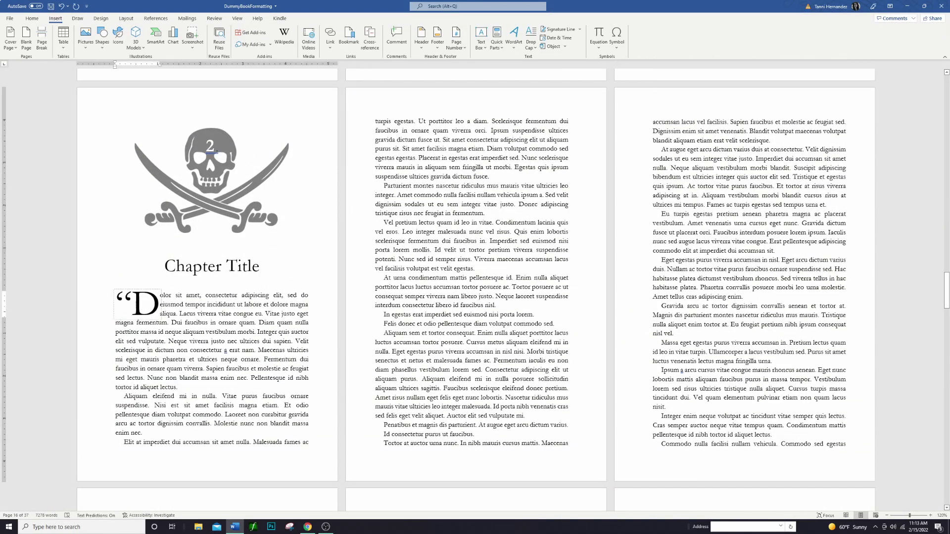
{"action": "left_click", "coordinate": [159, 307]}
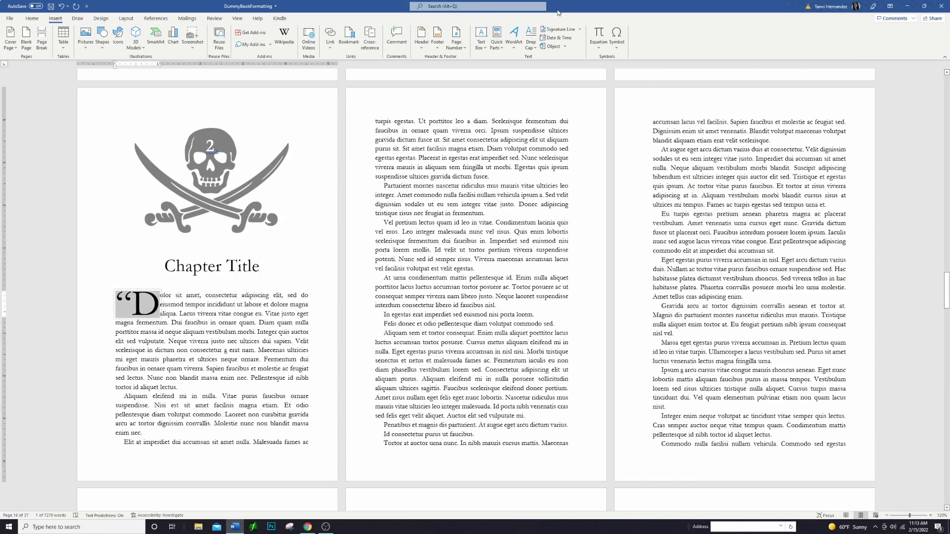
{"action": "left_click", "coordinate": [531, 40]}
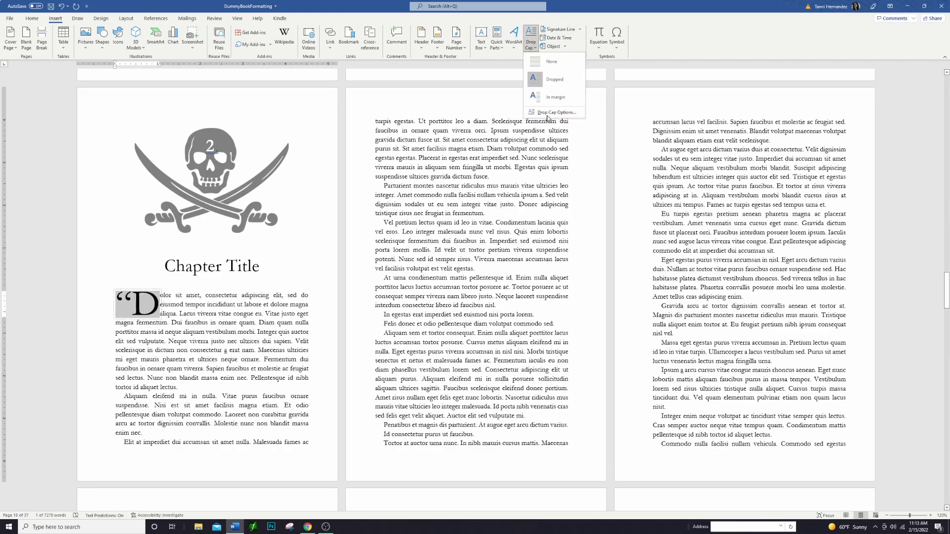
{"action": "left_click", "coordinate": [552, 81]}
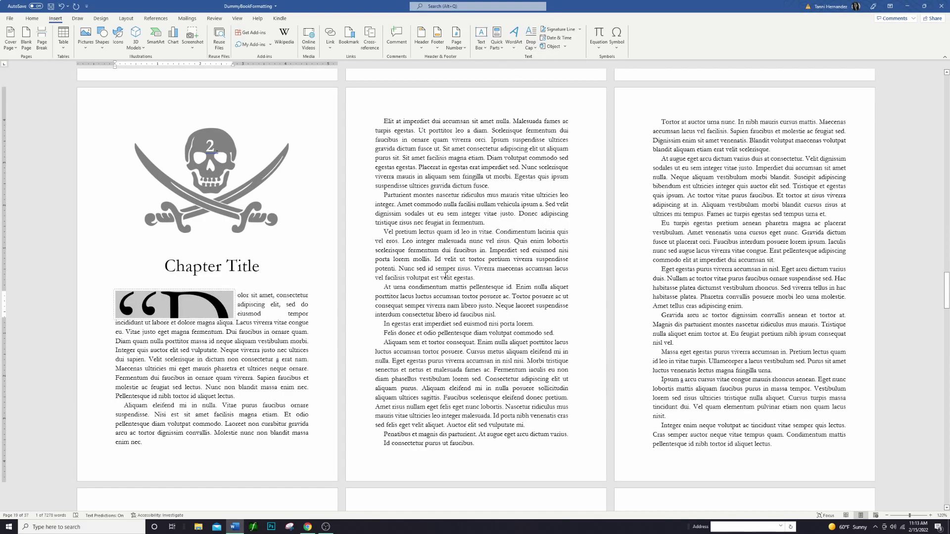
{"action": "left_click", "coordinate": [186, 308]}
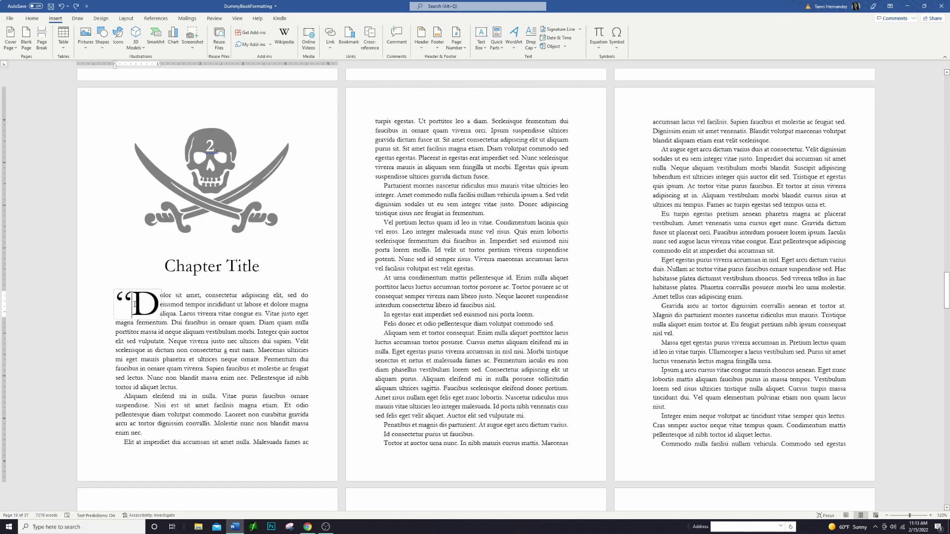
{"action": "key", "text": "Delete"}
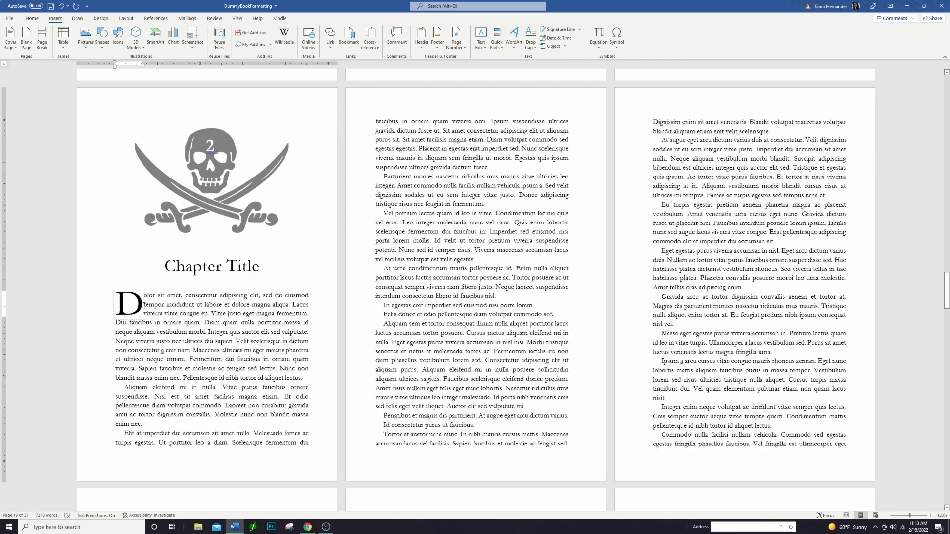
- Increase the distance from text for Chapter 2's dropped "D" and add an opening quotation mark before the letter
{"action": "key", "text": "shift+Right"}
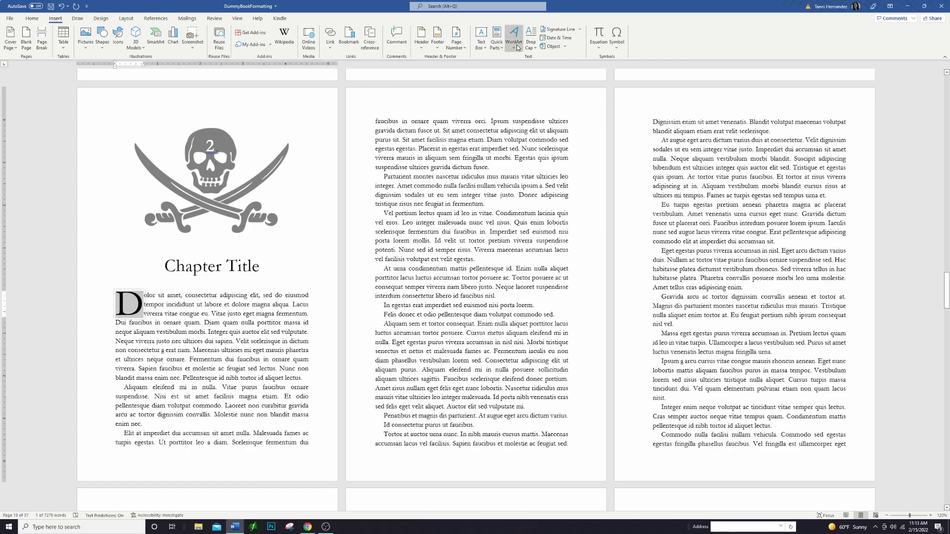
{"action": "left_click", "coordinate": [514, 35]}
{"action": "left_click", "coordinate": [531, 39]}
{"action": "left_click", "coordinate": [550, 75]}
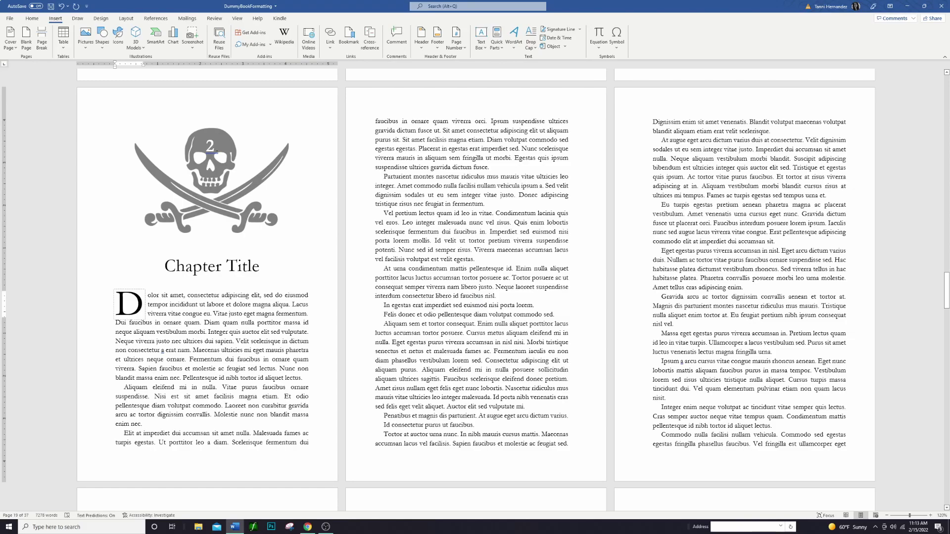
{"action": "type", "text": "\""}
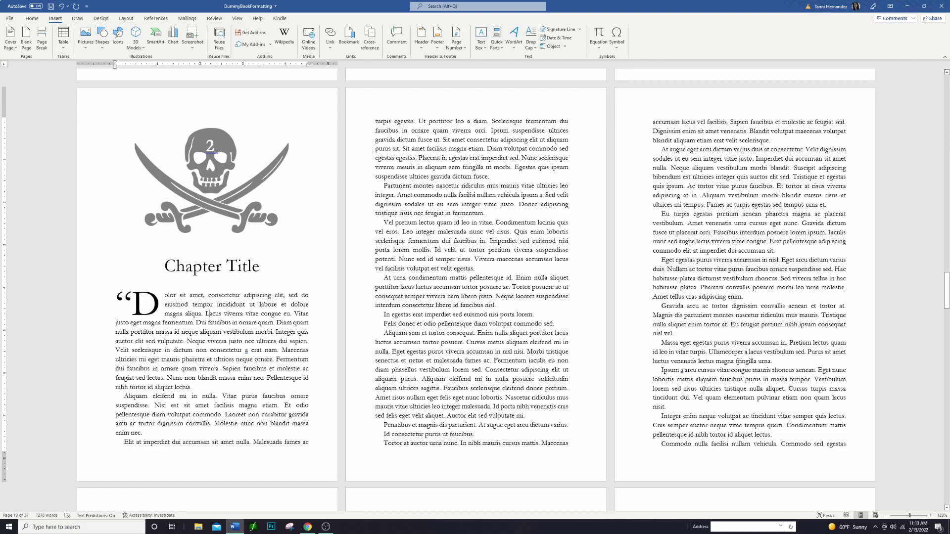
- Show the formatting marks to inspect the break between Chapters 2 and 3 and Chapter 3's heading, and hide the marks again
{"action": "scroll", "coordinate": [738, 369], "scroll_direction": "down", "scroll_amount": 5}
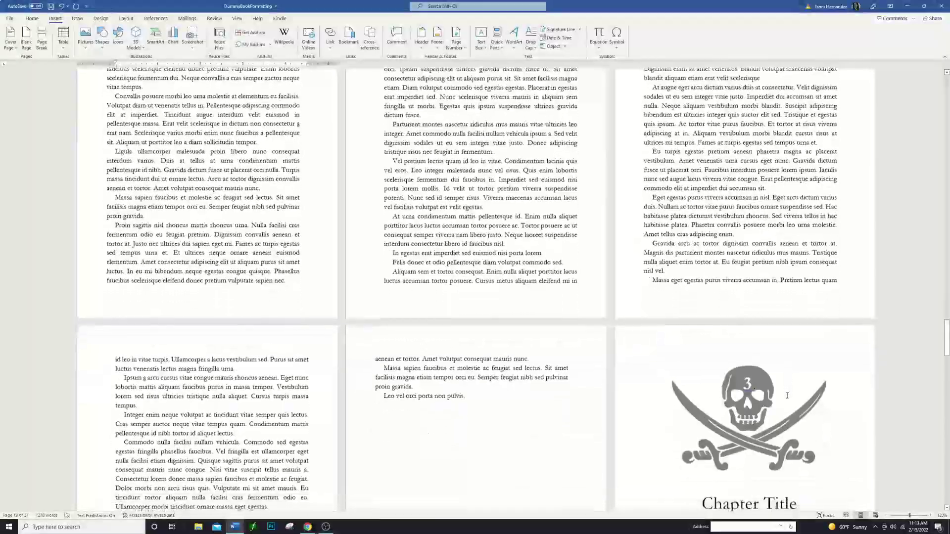
{"action": "scroll", "coordinate": [787, 396], "scroll_direction": "down", "scroll_amount": 3}
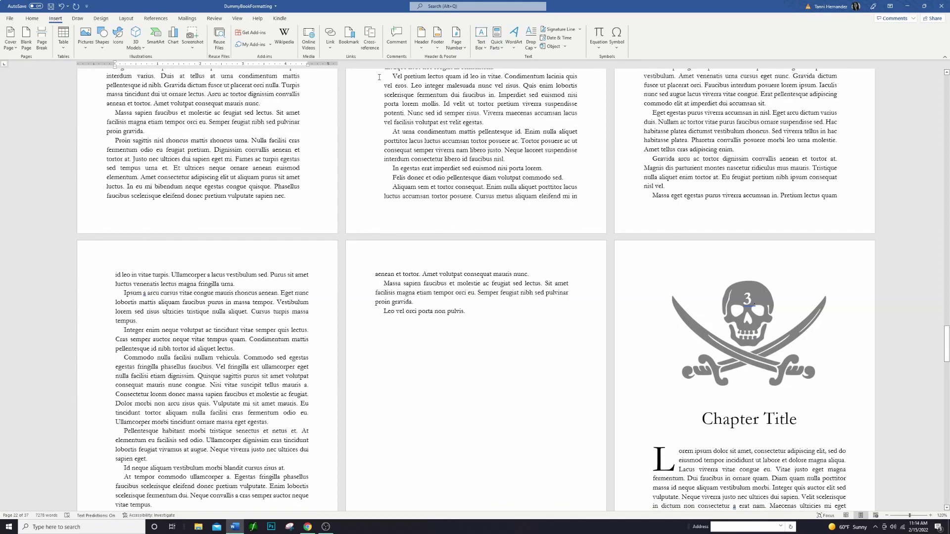
{"action": "left_click", "coordinate": [35, 19]}
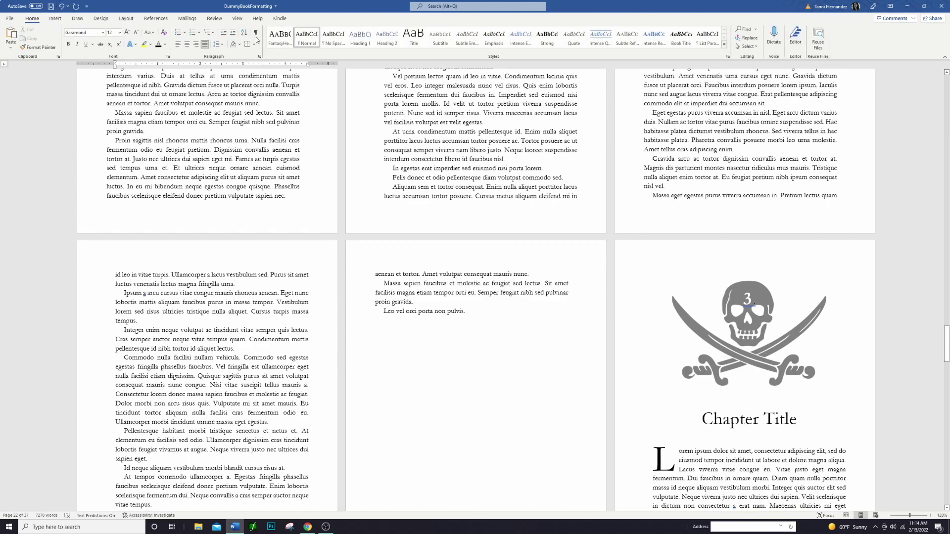
{"action": "left_click", "coordinate": [256, 32]}
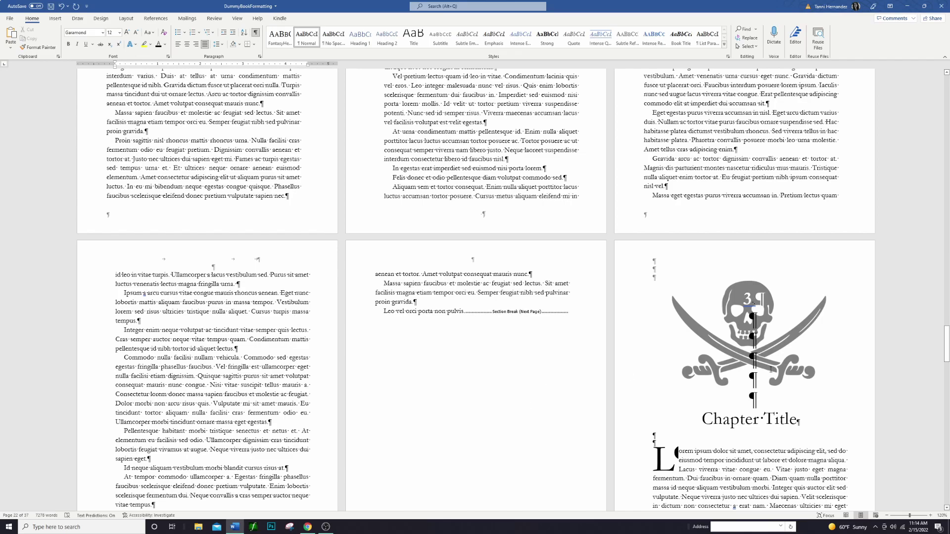
{"action": "scroll", "coordinate": [742, 386], "scroll_direction": "up", "scroll_amount": 5}
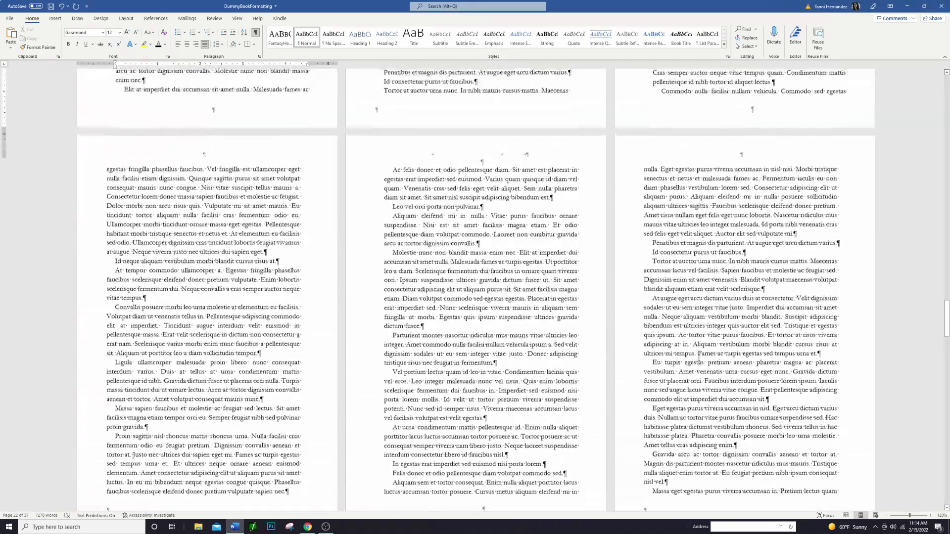
{"action": "scroll", "coordinate": [697, 362], "scroll_direction": "up", "scroll_amount": 3}
{"action": "key", "text": "ctrl+shift+8"}
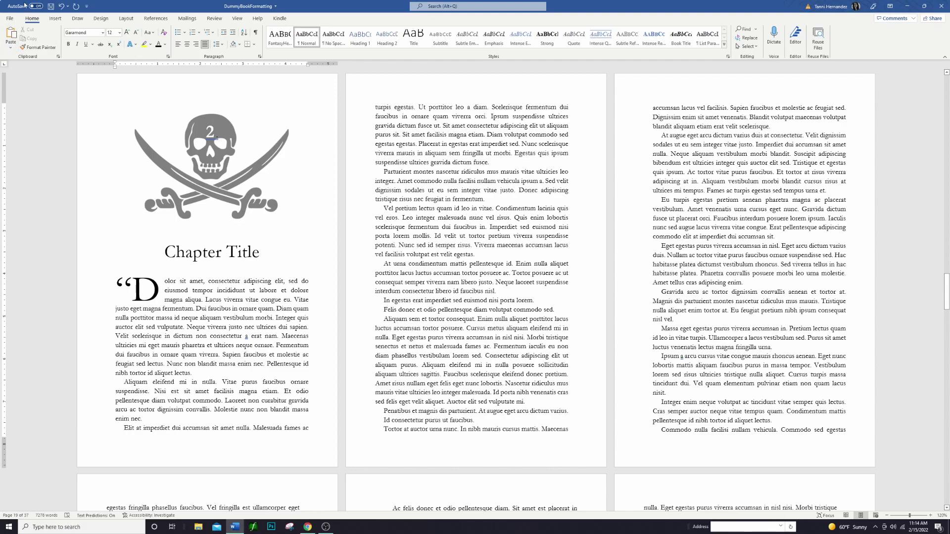
- Open the print preview and examine the Chapter 2 and Chapter 1 opening pages and the back matter at the book's end
{"action": "left_click", "coordinate": [9, 18]}
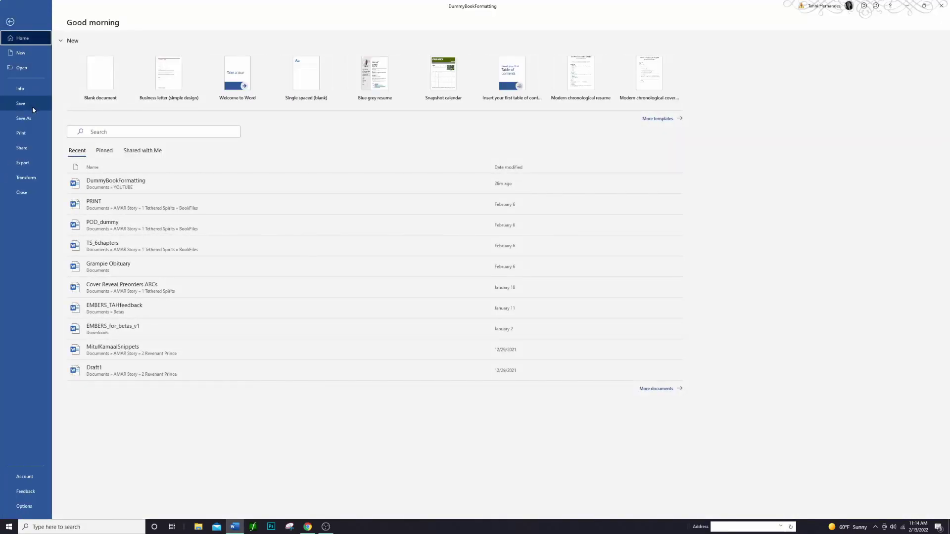
{"action": "left_click", "coordinate": [32, 135]}
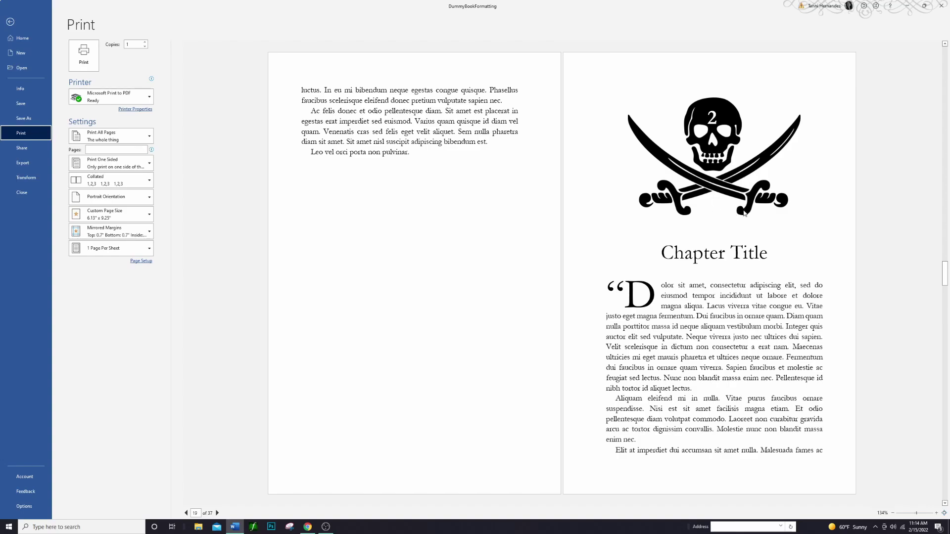
{"action": "scroll", "coordinate": [733, 203], "scroll_direction": "up", "scroll_amount": 5}
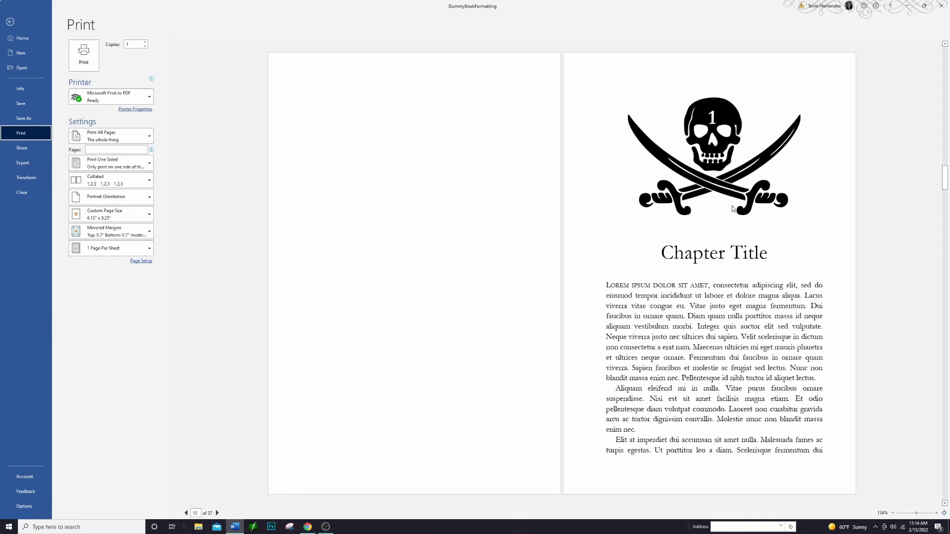
{"action": "scroll", "coordinate": [713, 248], "scroll_direction": "down", "scroll_amount": 15}
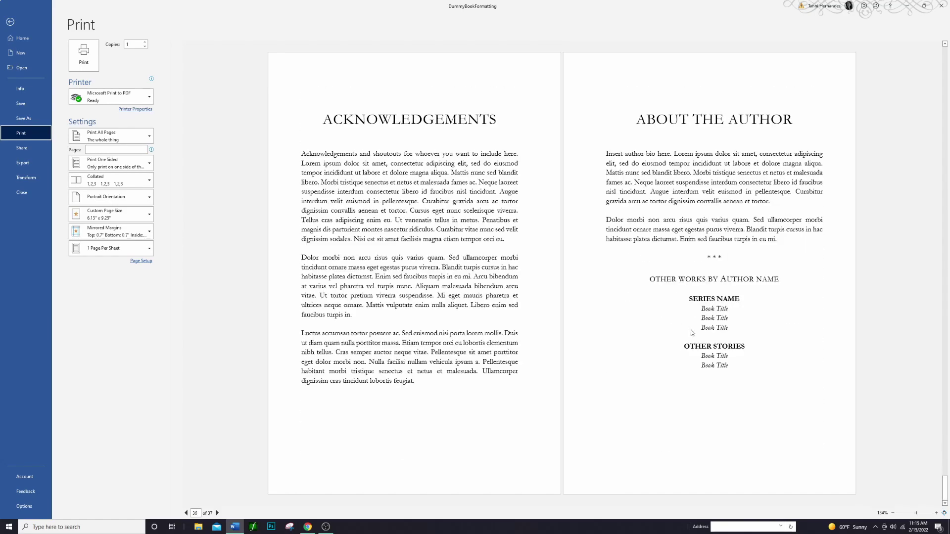
- Examine the previewed spreads from the book's first page through the map, title and Part I pages to the Chapter 1 opening
{"action": "left_click_drag", "start_coordinate": [949, 479], "coordinate": [888, 47]}
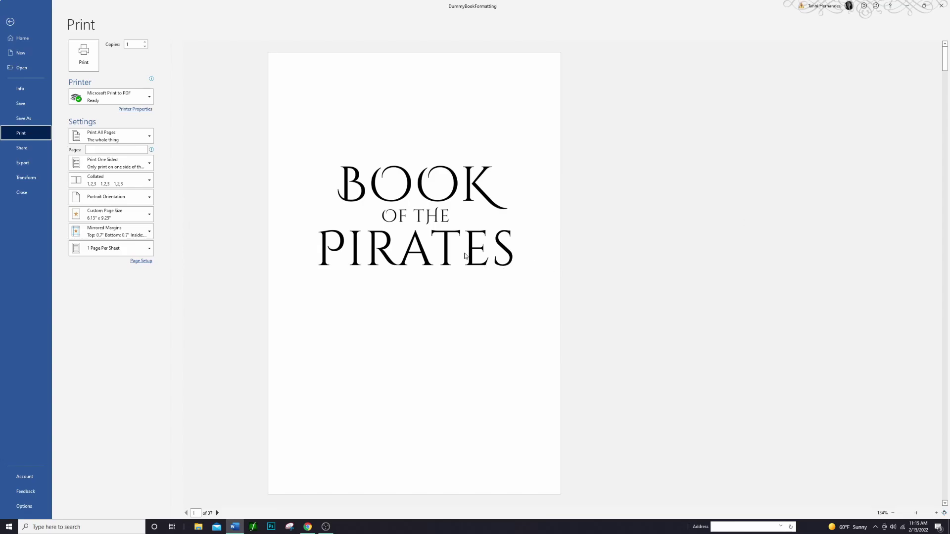
{"action": "scroll", "coordinate": [450, 293], "scroll_direction": "down", "scroll_amount": 1}
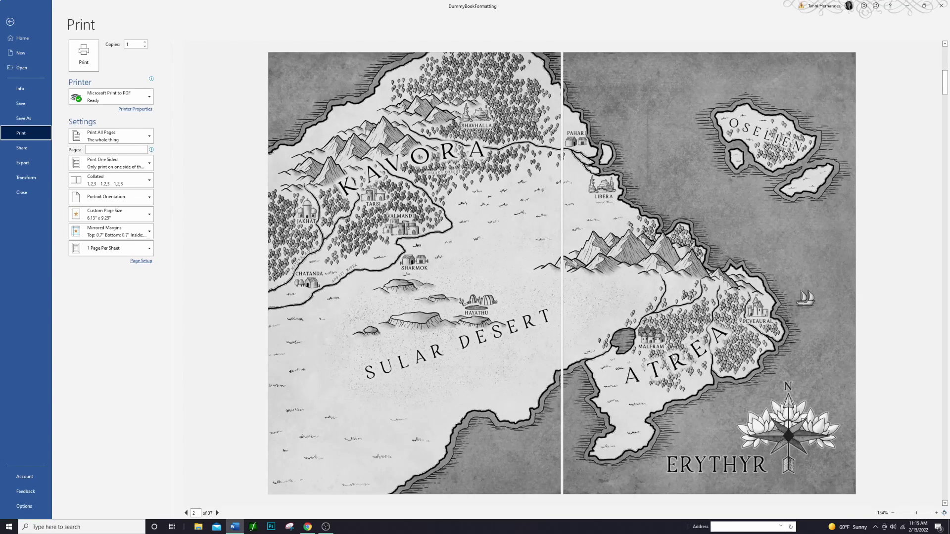
{"action": "scroll", "coordinate": [679, 354], "scroll_direction": "down", "scroll_amount": 1}
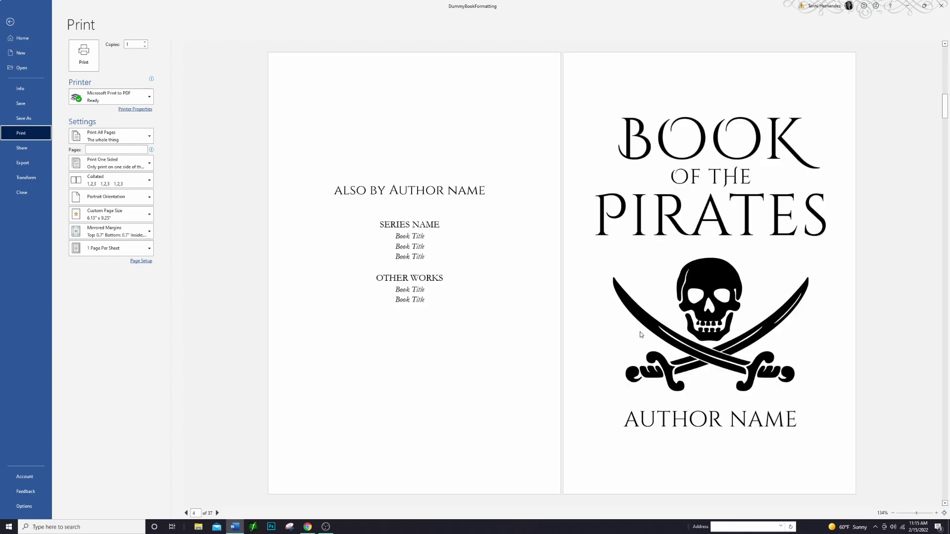
{"action": "scroll", "coordinate": [639, 332], "scroll_direction": "down", "scroll_amount": 1}
{"action": "scroll", "coordinate": [639, 332], "scroll_direction": "down", "scroll_amount": 1}
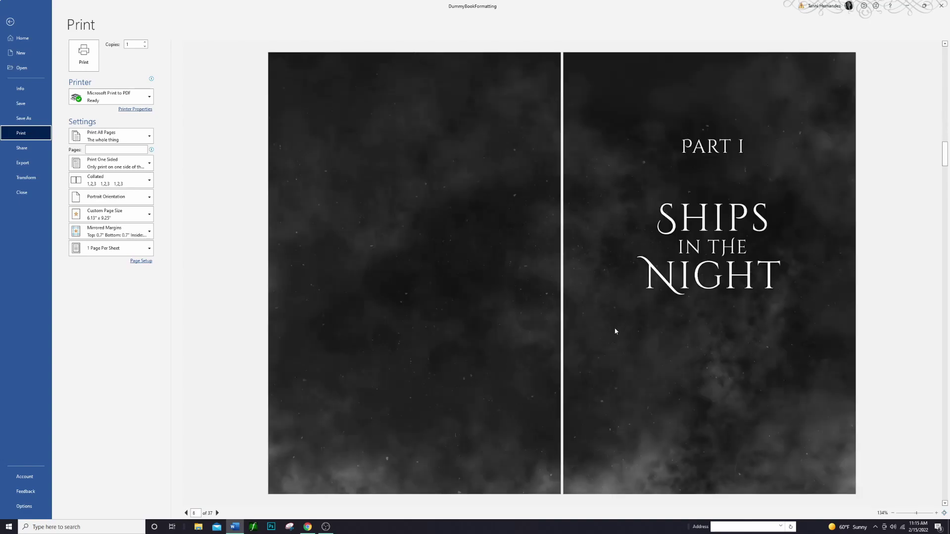
{"action": "scroll", "coordinate": [616, 331], "scroll_direction": "down", "scroll_amount": 1}
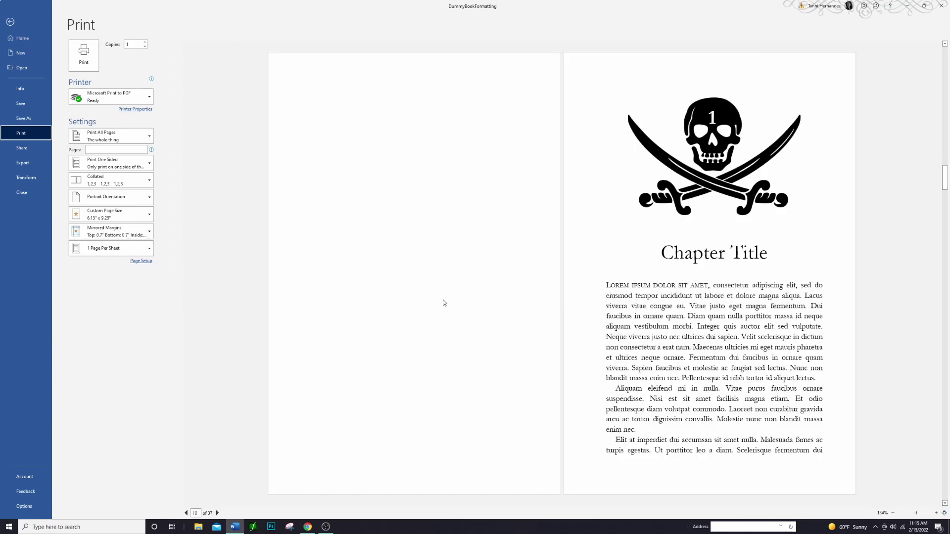